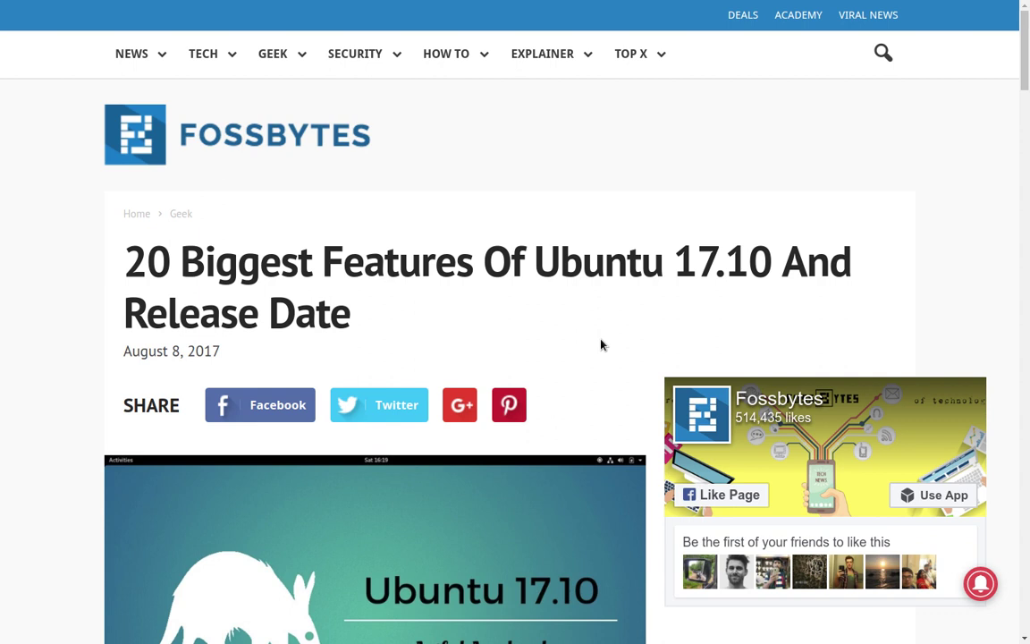
- Scroll the Fossbytes article down to the Ubuntu 17.10 Release Schedule section
{"action": "scroll", "coordinate": [602, 344], "scroll_direction": "down", "scroll_amount": 6}
{"action": "scroll", "coordinate": [602, 344], "scroll_direction": "down", "scroll_amount": 7}
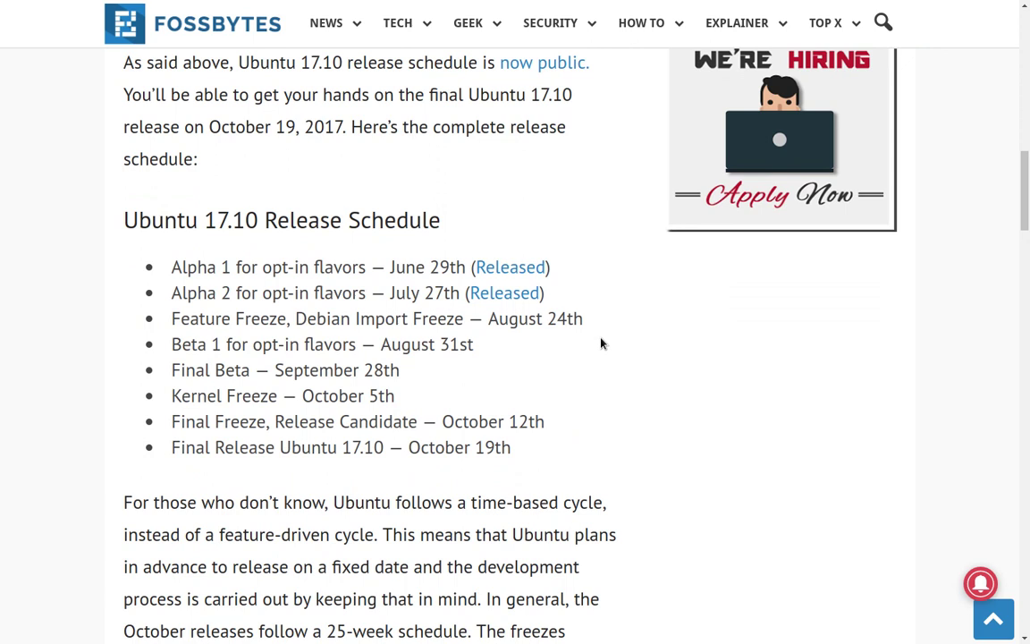
{"action": "scroll", "coordinate": [602, 344], "scroll_direction": "down", "scroll_amount": 1}
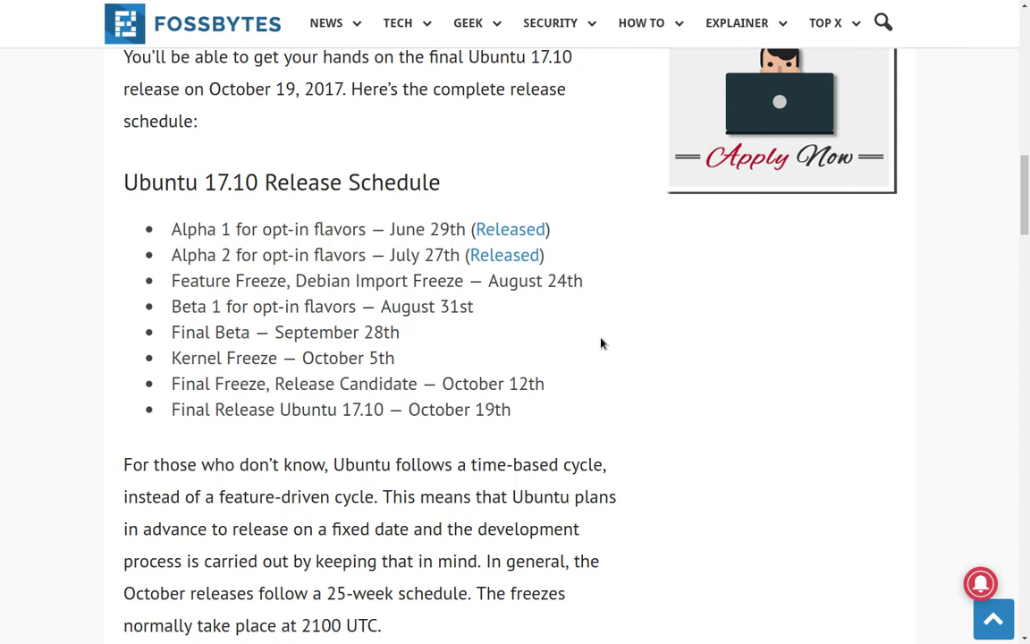
{"action": "scroll", "coordinate": [601, 344], "scroll_direction": "down", "scroll_amount": 1}
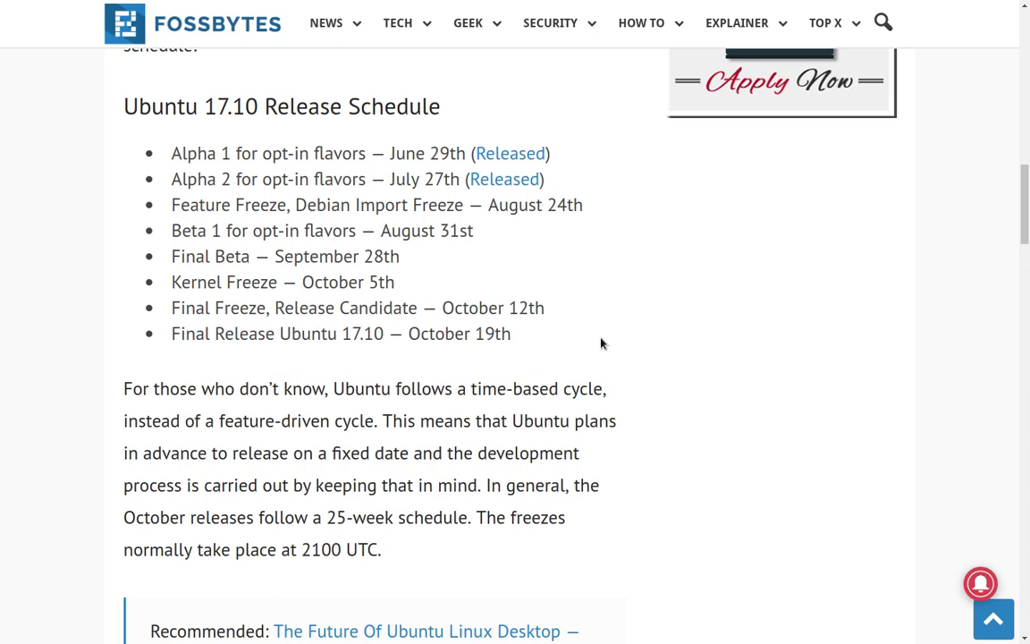
- Scroll on through the Ubuntu 17.10 New Features list, down to minimal images getting smaller
{"action": "scroll", "coordinate": [601, 344], "scroll_direction": "down", "scroll_amount": 3}
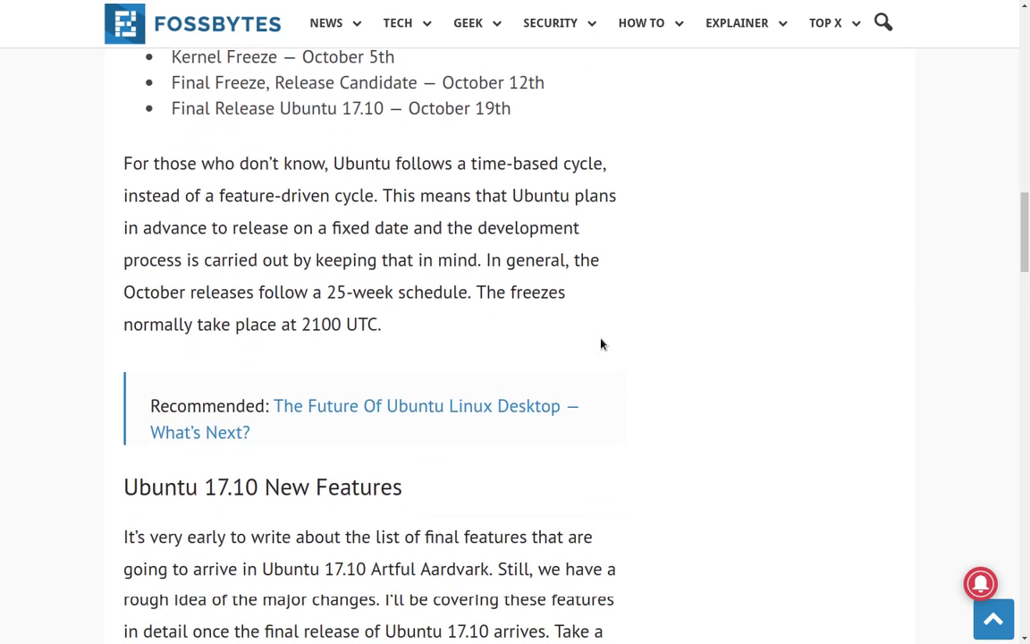
{"action": "scroll", "coordinate": [601, 344], "scroll_direction": "down", "scroll_amount": 3}
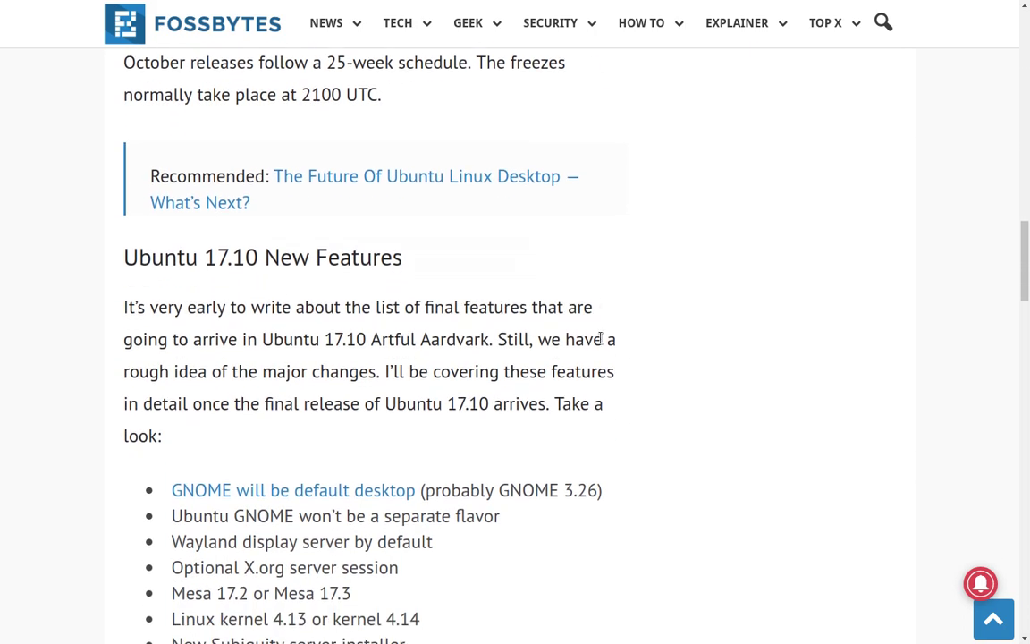
{"action": "scroll", "coordinate": [601, 336], "scroll_direction": "down", "scroll_amount": 5}
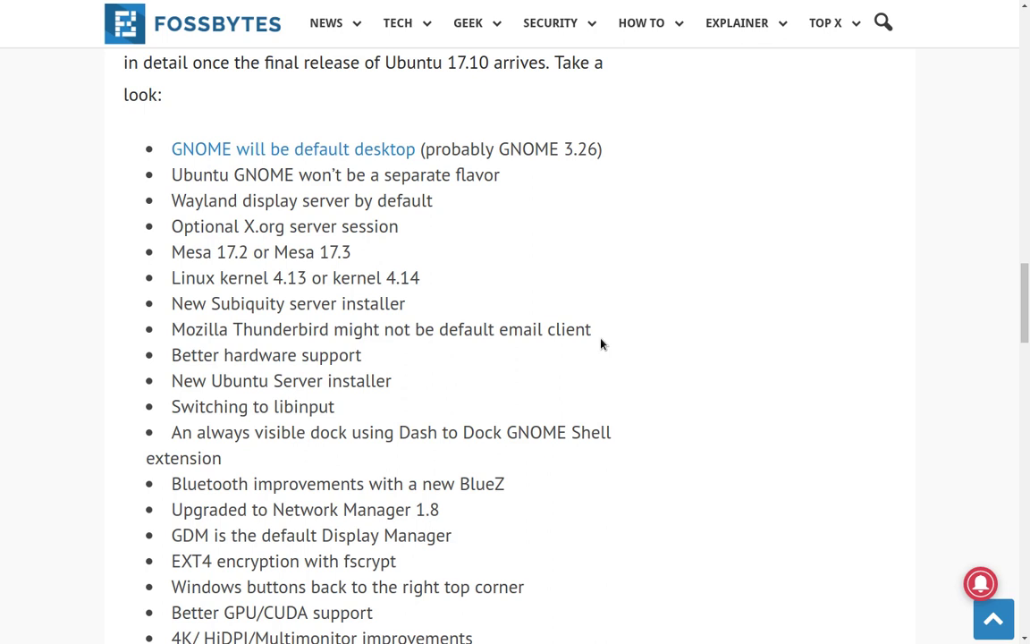
{"action": "scroll", "coordinate": [601, 344], "scroll_direction": "down", "scroll_amount": 3}
{"action": "scroll", "coordinate": [601, 343], "scroll_direction": "down", "scroll_amount": 3}
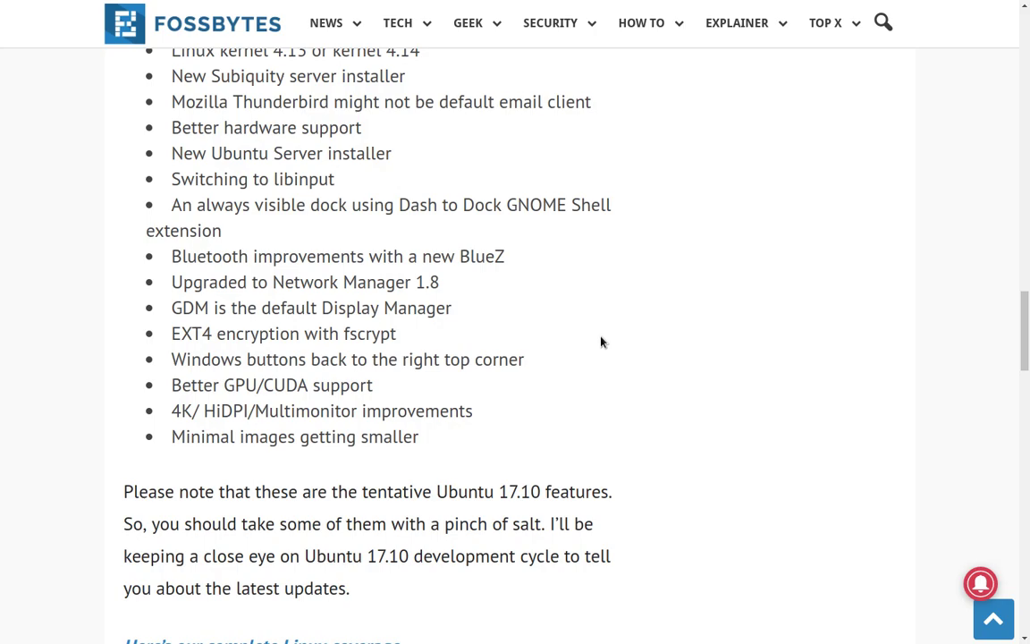
- Scroll to the bottom of the Fossbytes article and back up again
{"action": "scroll", "coordinate": [602, 341], "scroll_direction": "down", "scroll_amount": 8}
{"action": "scroll", "coordinate": [601, 340], "scroll_direction": "down", "scroll_amount": 5}
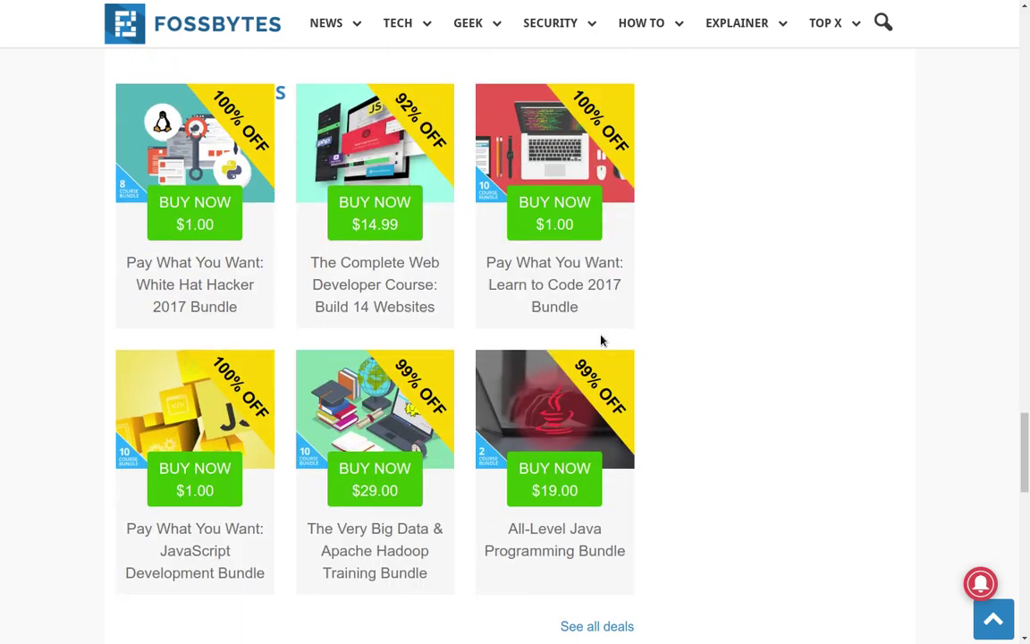
{"action": "scroll", "coordinate": [602, 340], "scroll_direction": "up", "scroll_amount": 5}
{"action": "scroll", "coordinate": [602, 339], "scroll_direction": "up", "scroll_amount": 15}
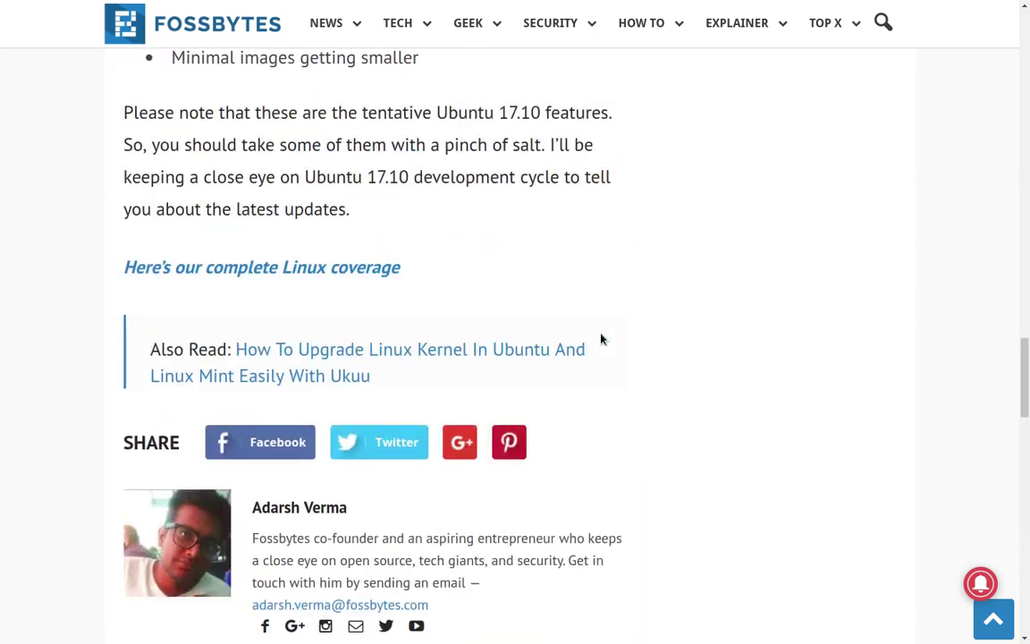
{"action": "scroll", "coordinate": [600, 333], "scroll_direction": "up", "scroll_amount": 10}
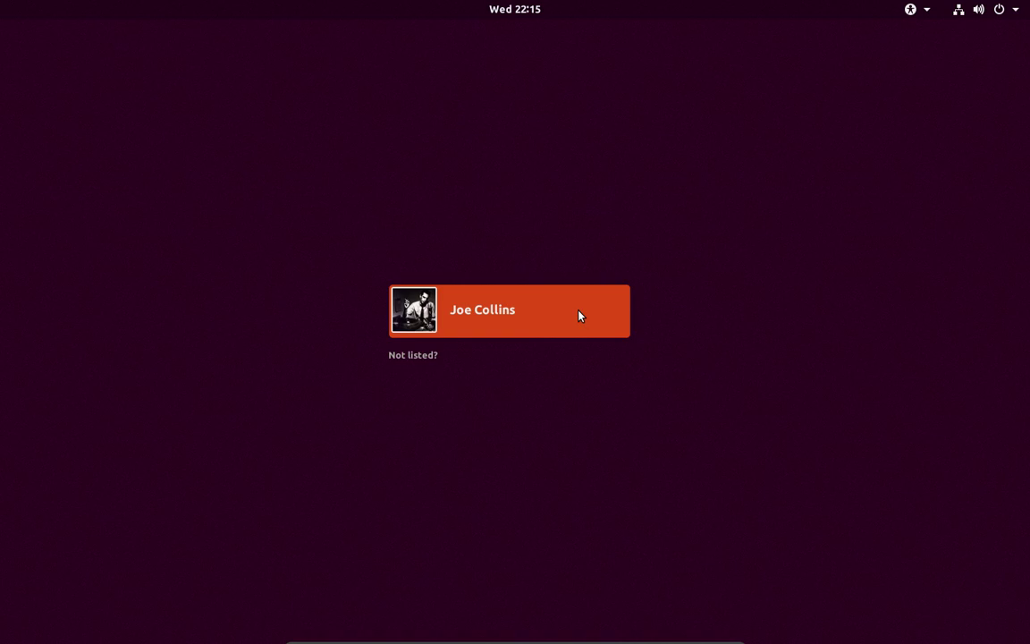
- Select the listed user, keep the 'Ubuntu' session in the gear menu, and enter the account password
{"action": "left_click", "coordinate": [579, 313]}
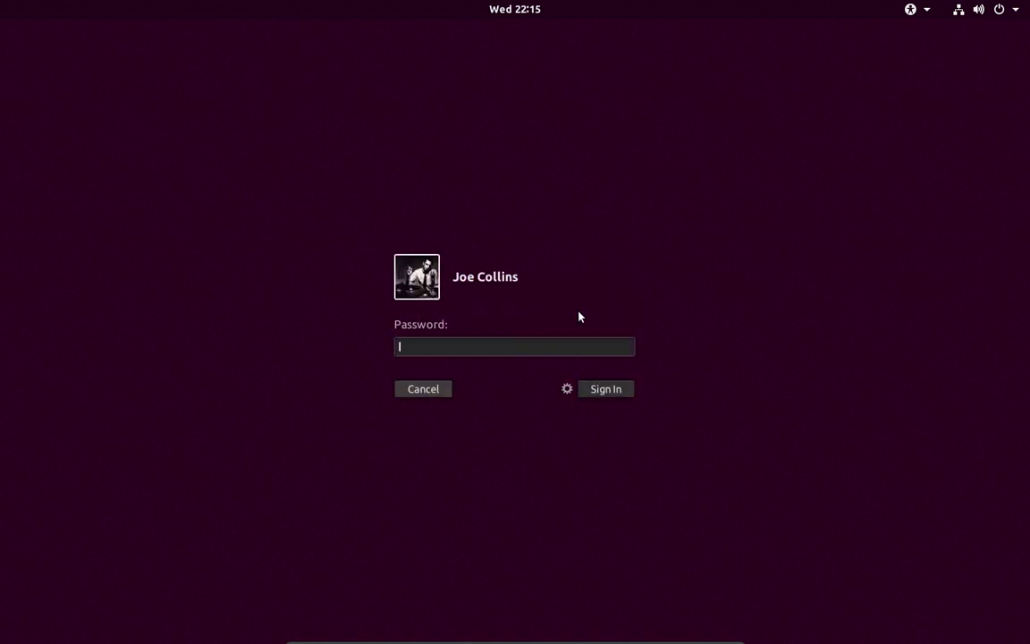
{"action": "left_click", "coordinate": [568, 390]}
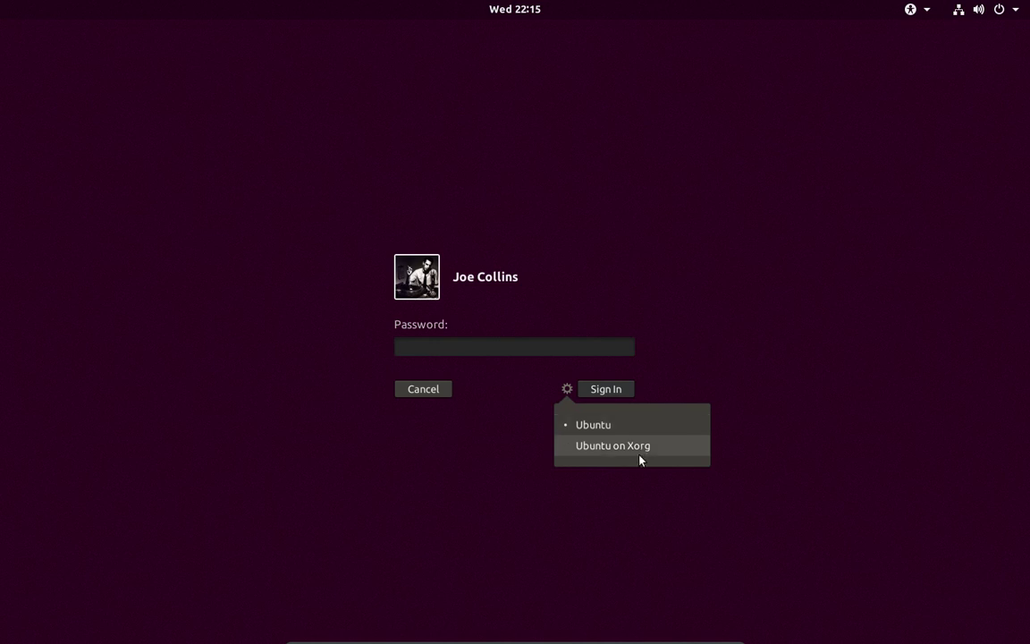
{"action": "left_click", "coordinate": [635, 279]}
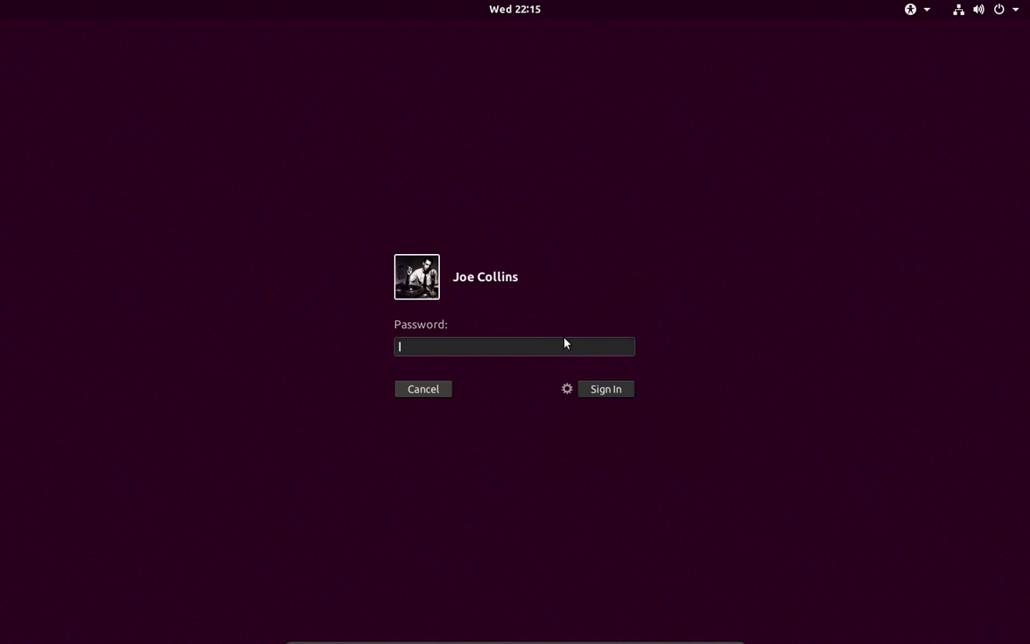
{"action": "type", "text": "*****"}
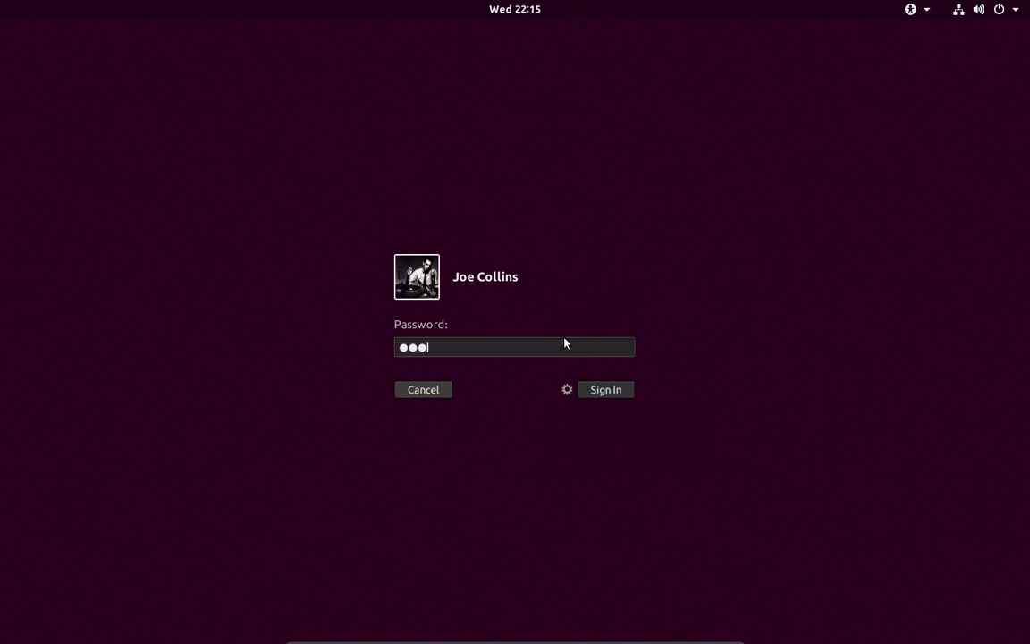
{"action": "type", "text": "***"}
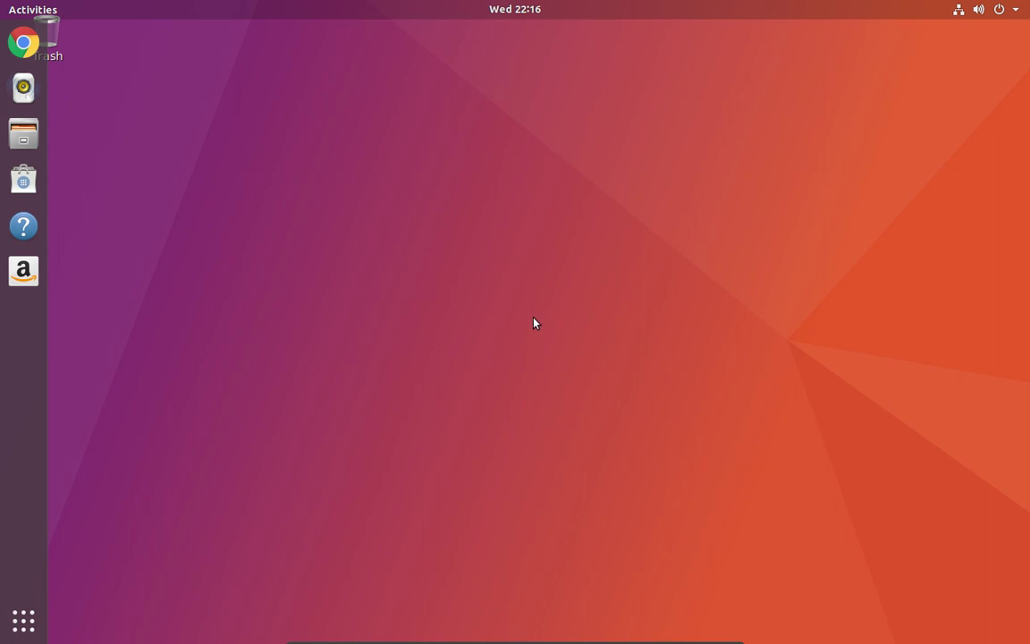
- Check the status menu and calendar popup, then launch Files on the Home folder
{"action": "left_click", "coordinate": [1028, 14]}
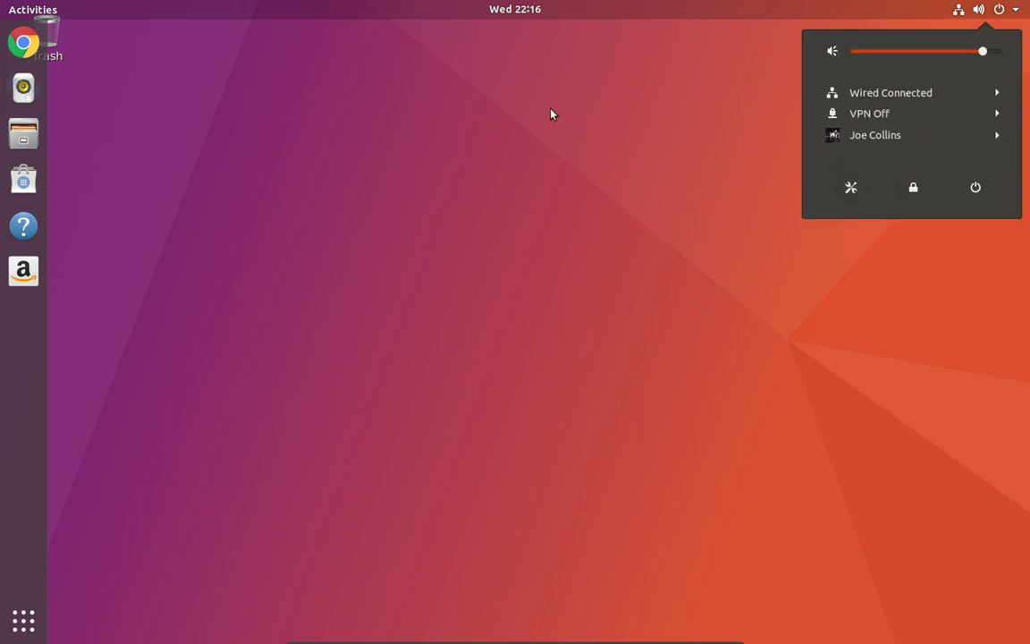
{"action": "left_click", "coordinate": [523, 10]}
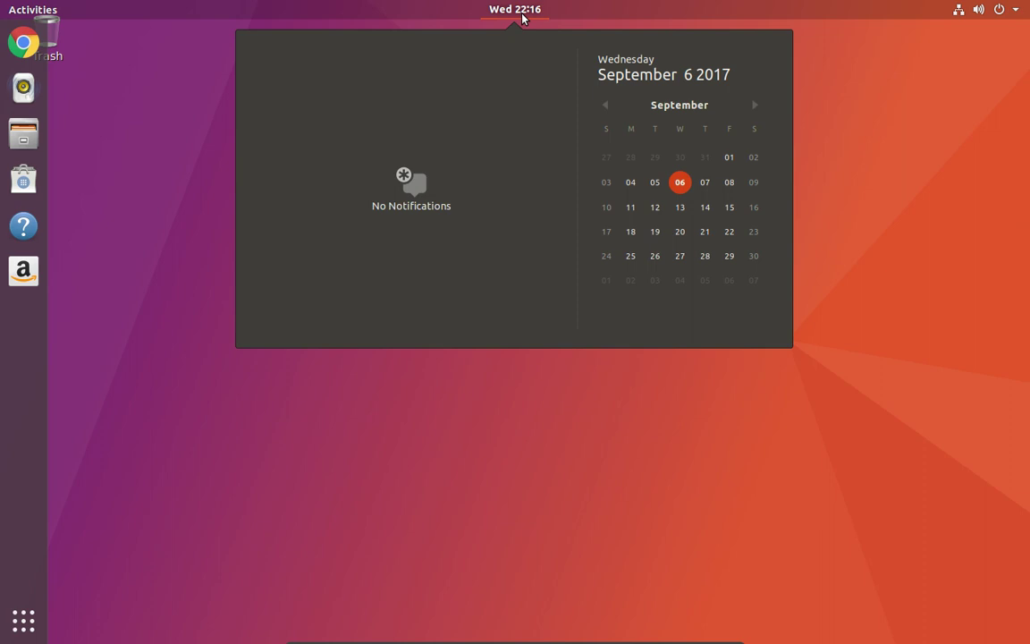
{"action": "left_click", "coordinate": [2, 6]}
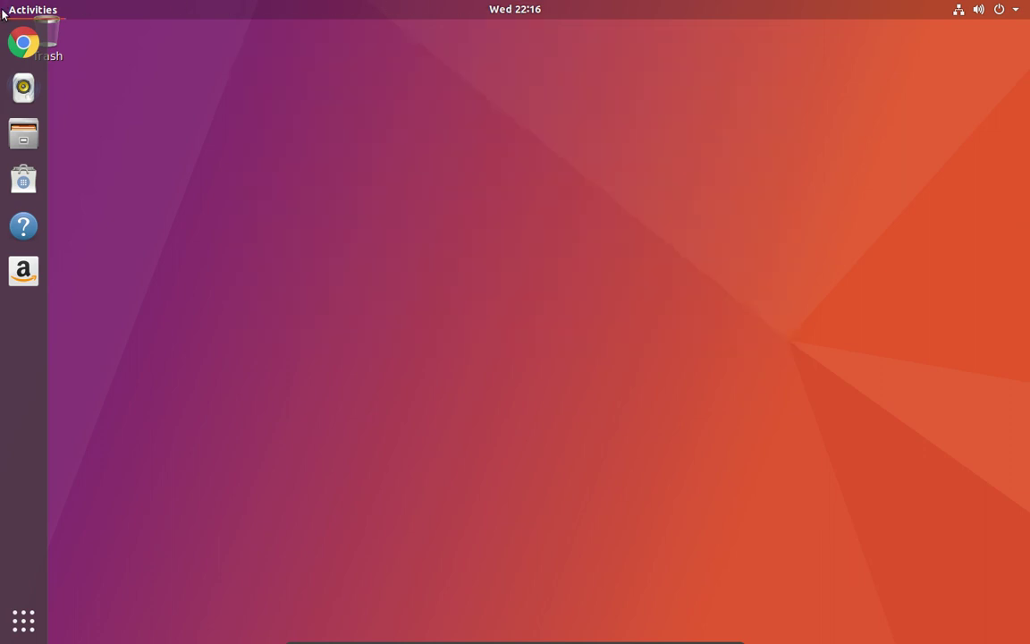
{"action": "left_click", "coordinate": [25, 136]}
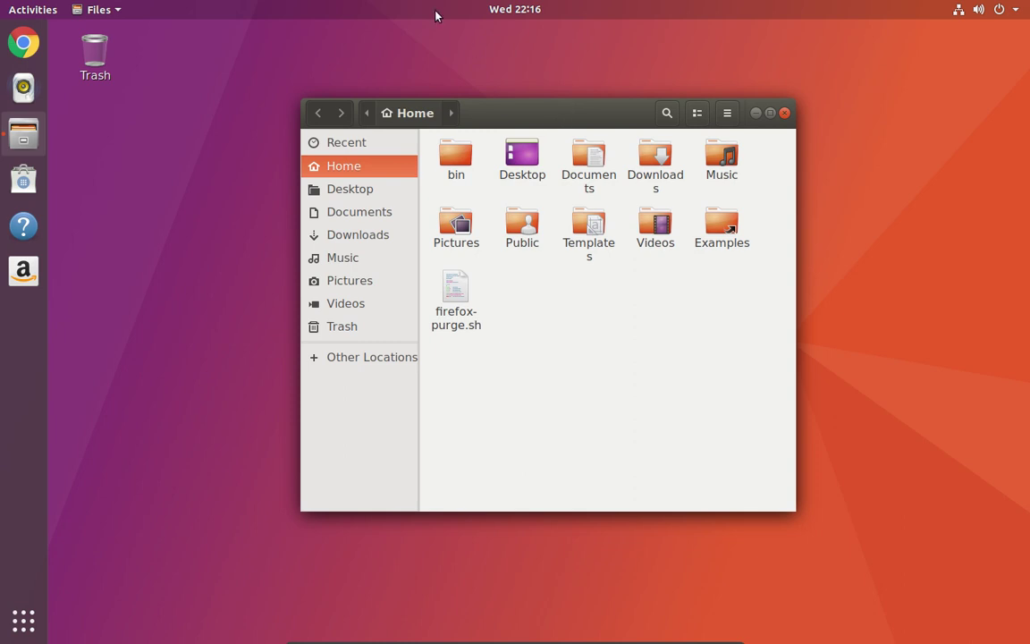
{"action": "double_click", "coordinate": [526, 115]}
{"action": "double_click", "coordinate": [549, 31]}
{"action": "double_click", "coordinate": [519, 119]}
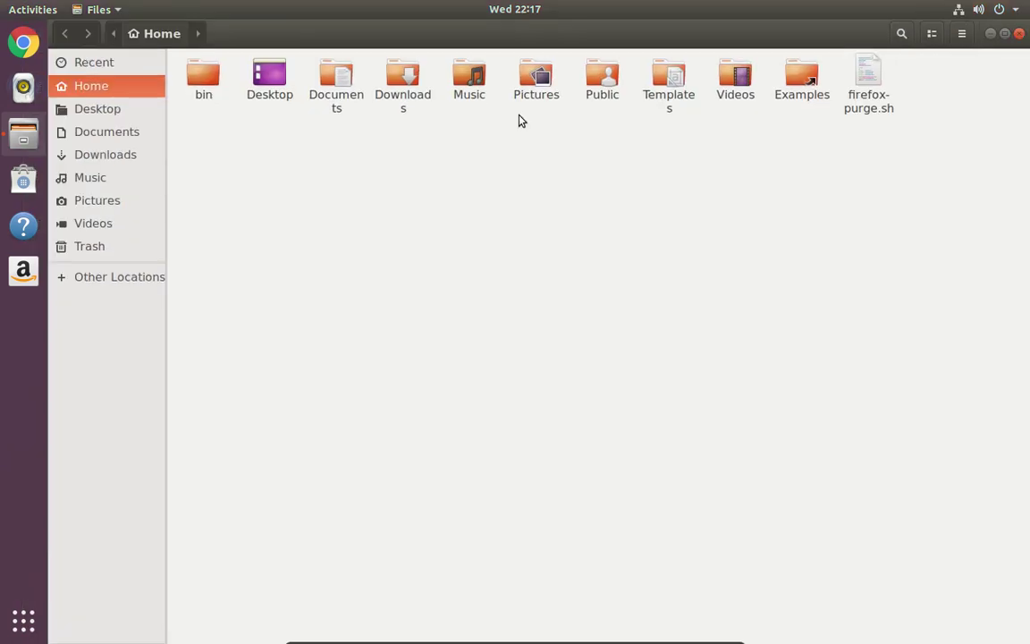
{"action": "double_click", "coordinate": [478, 37]}
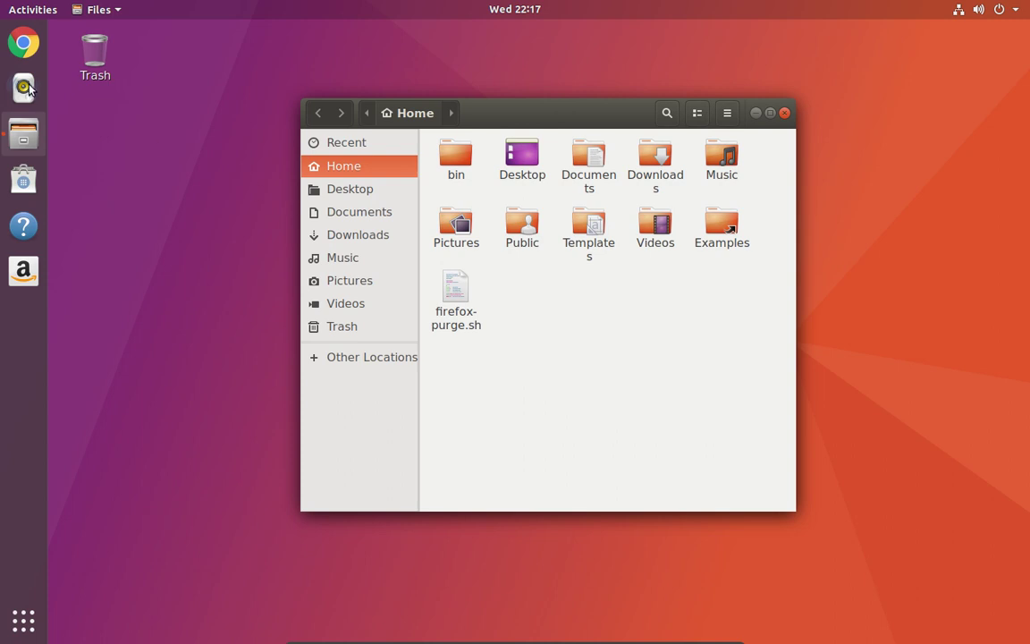
- Switch Show Applications between Frequent and All, leave the overview, and close the Files window
{"action": "left_click", "coordinate": [10, 633]}
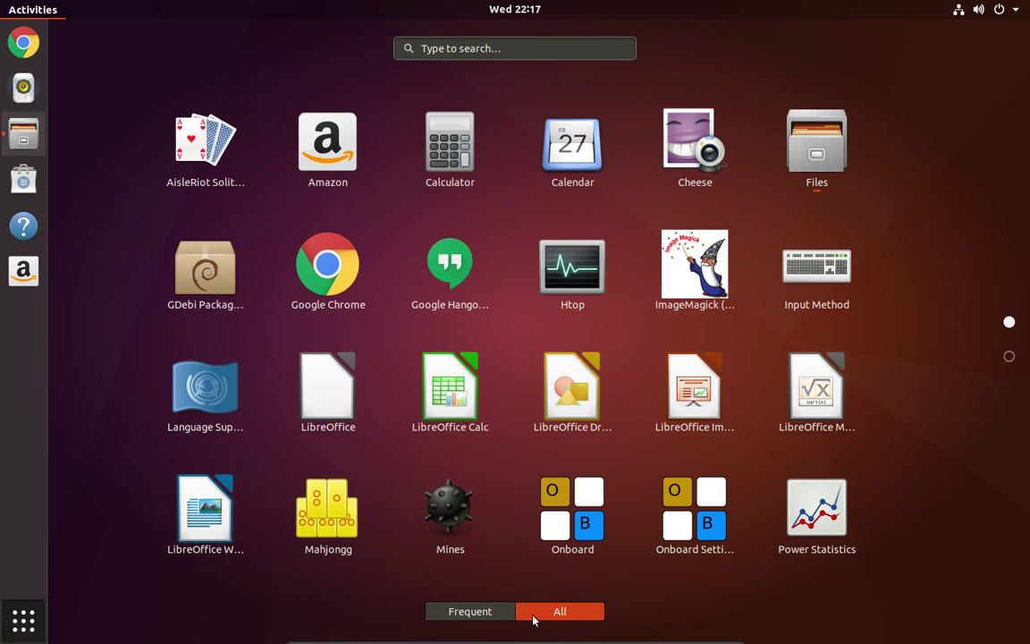
{"action": "left_click", "coordinate": [491, 612]}
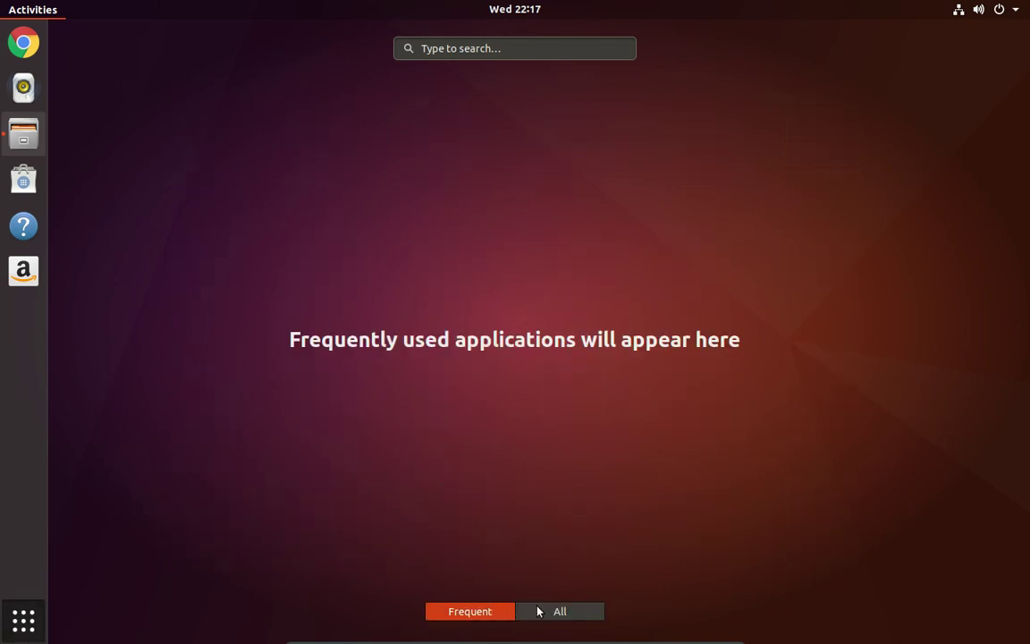
{"action": "left_click", "coordinate": [560, 611]}
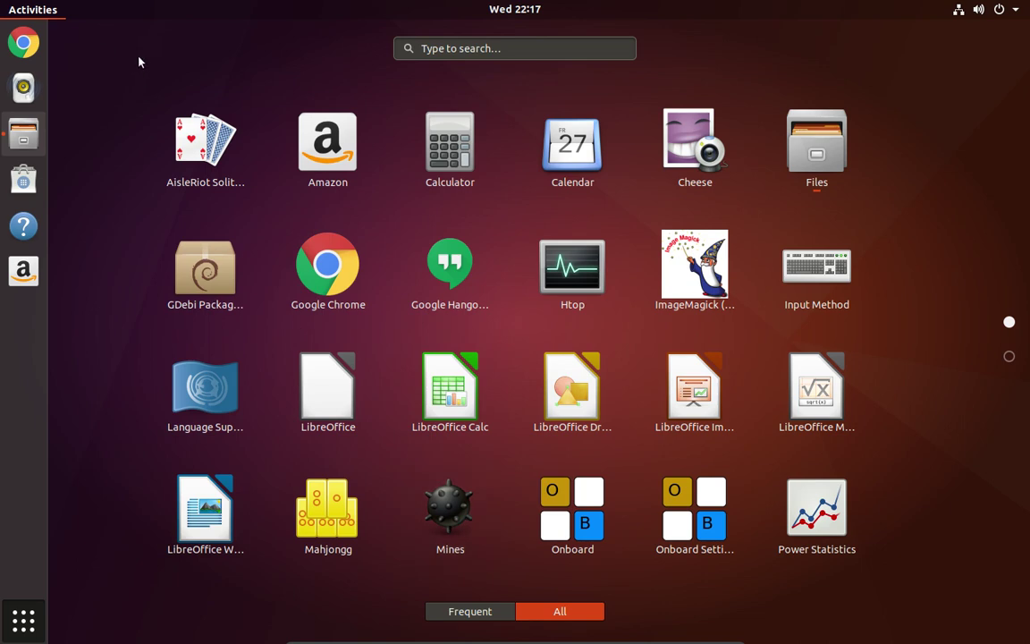
{"action": "left_click", "coordinate": [4, 9]}
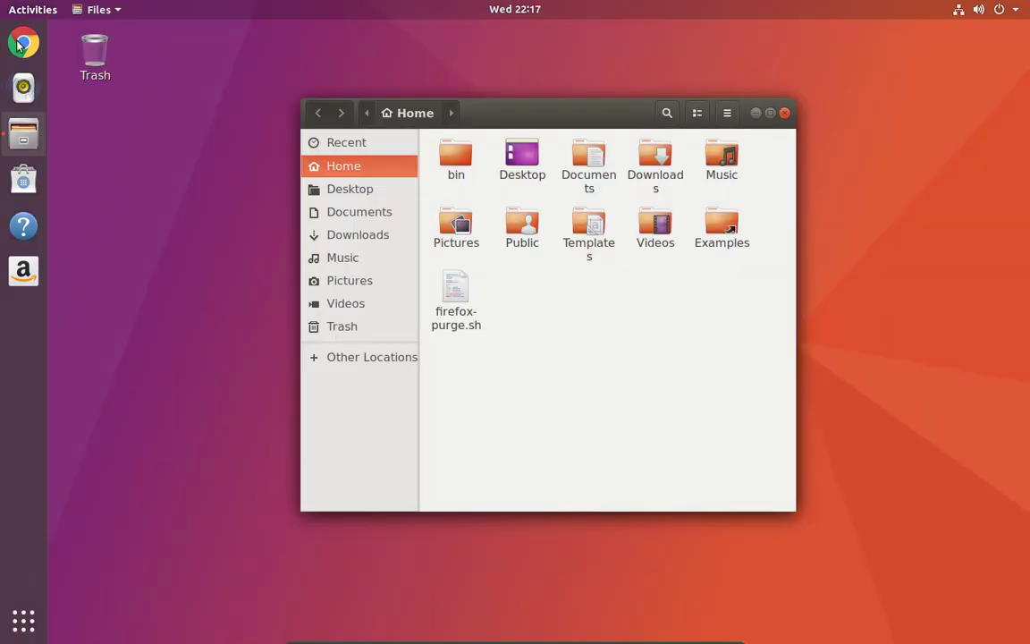
{"action": "left_click", "coordinate": [785, 113]}
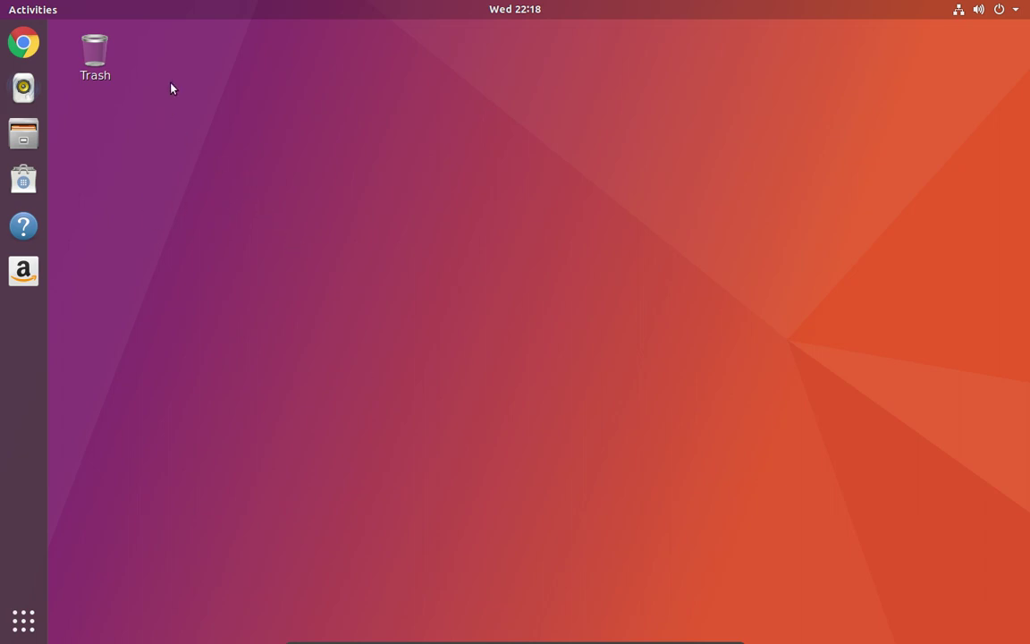
- Search the Activities overview for 'tweaks' and launch GNOME Tweaks
{"action": "left_click", "coordinate": [1, 4]}
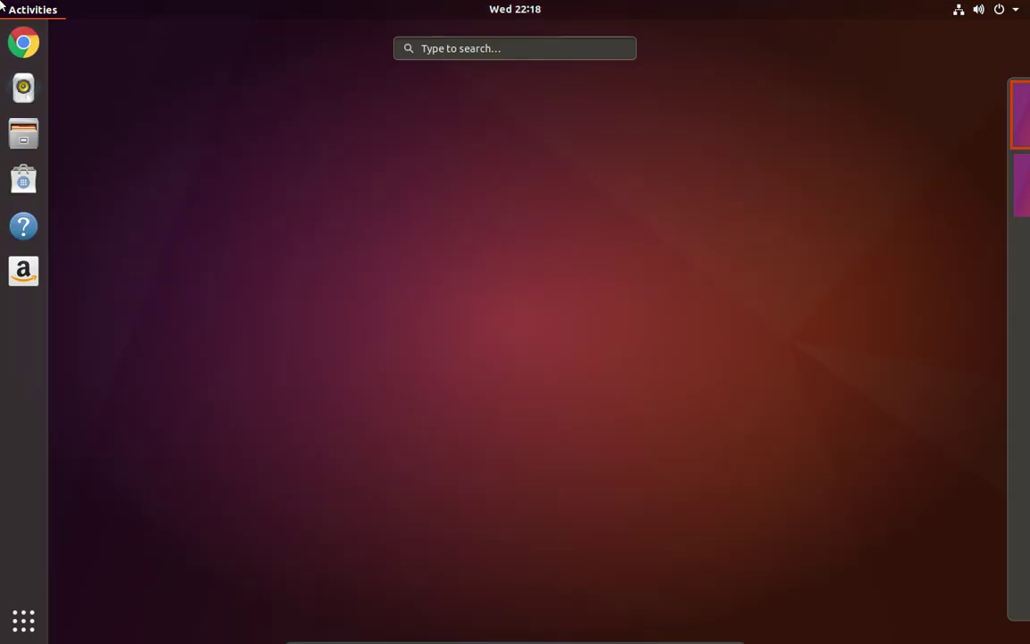
{"action": "left_click", "coordinate": [510, 49]}
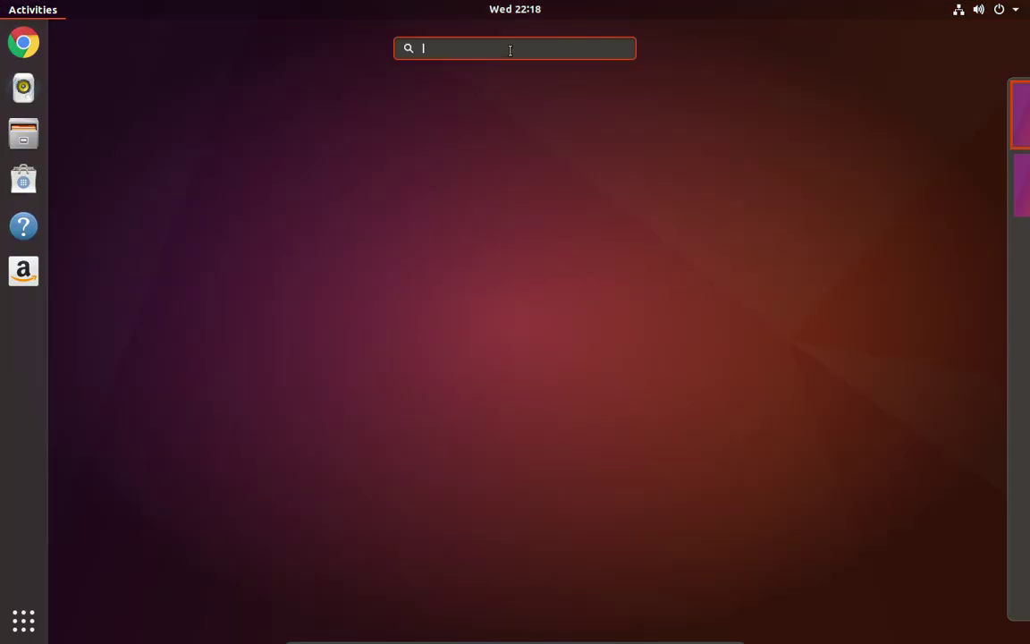
{"action": "type", "text": "tweaj"}
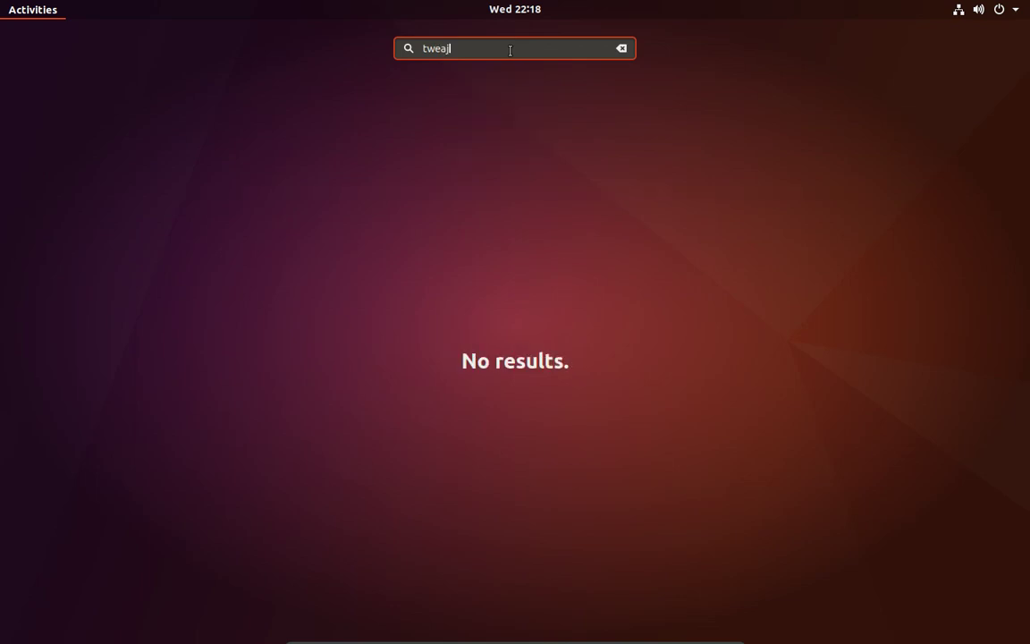
{"action": "key", "text": "BackSpace"}
{"action": "type", "text": "k"}
{"action": "key", "text": "Escape"}
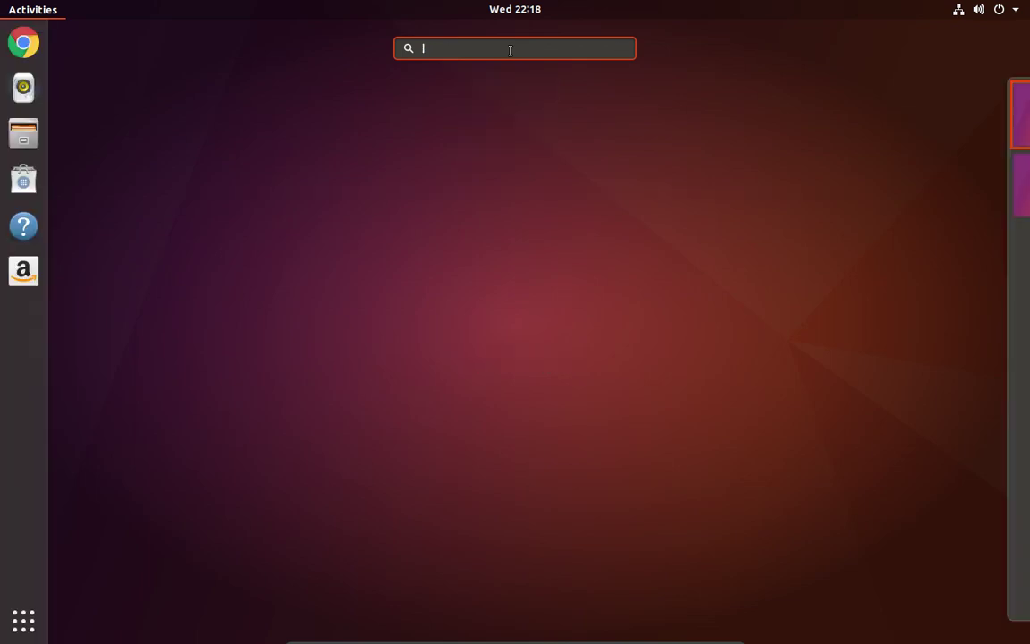
{"action": "type", "text": "tweaks"}
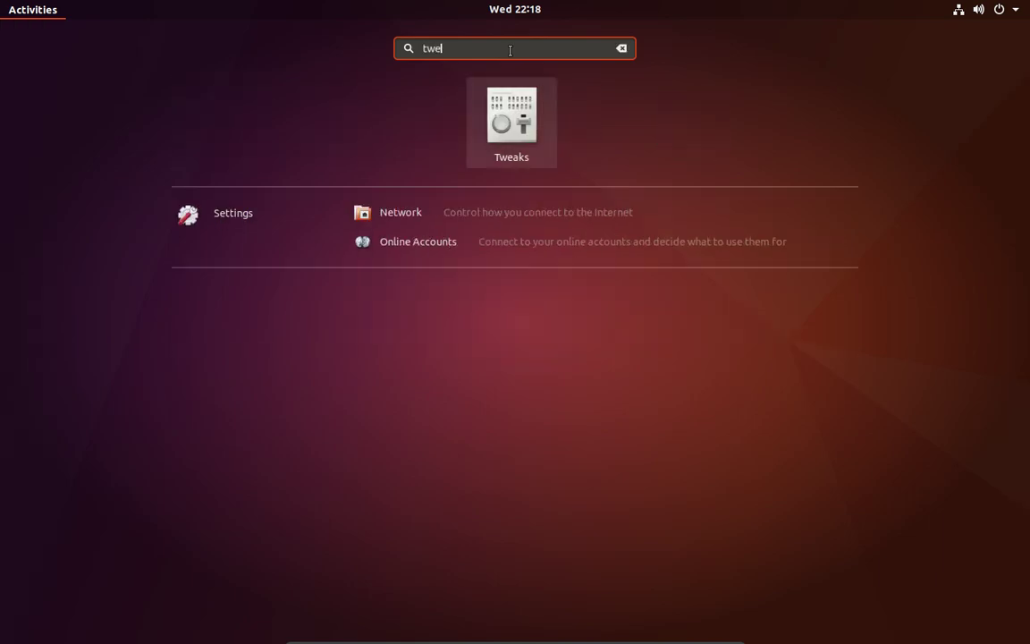
{"action": "key", "text": "Return"}
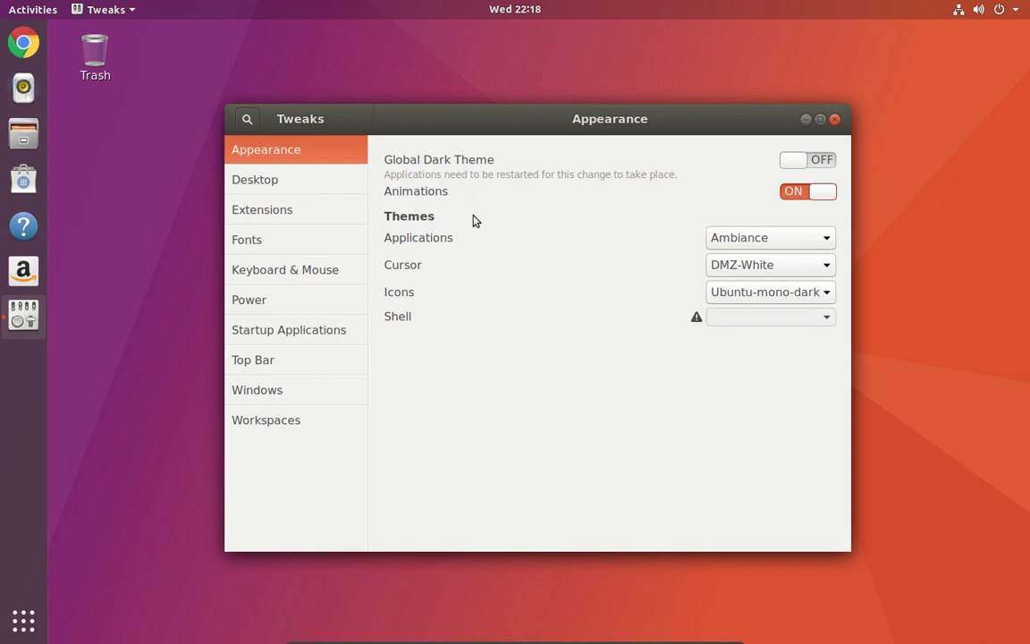
- Show the Tweaks Extensions page with Ubuntu appindicators and Ubuntu dock enabled, then start Google Chrome
{"action": "left_click", "coordinate": [301, 213]}
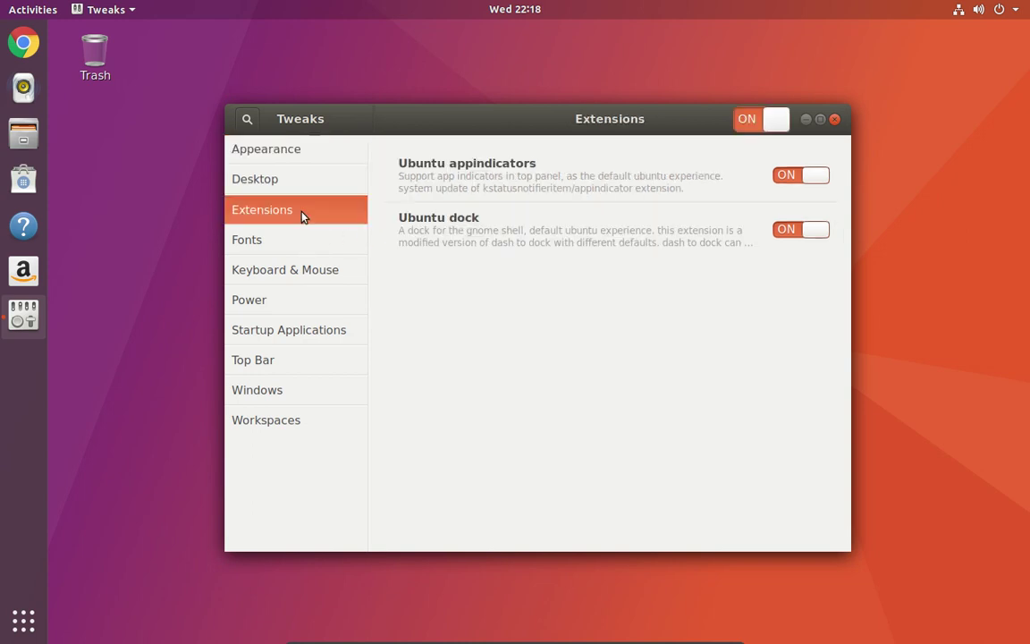
{"action": "left_click", "coordinate": [18, 53]}
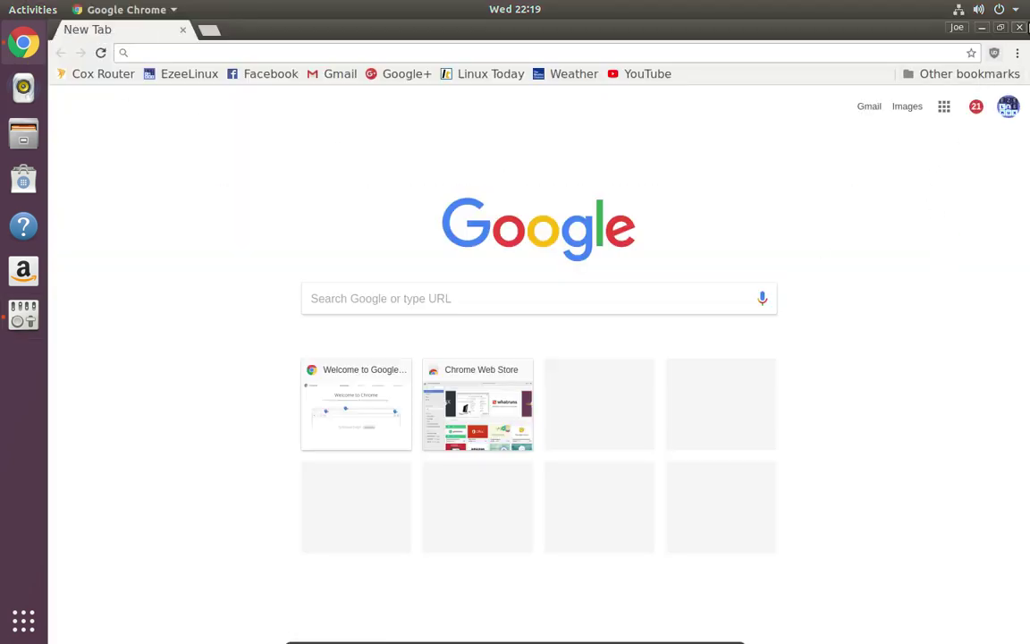
- Close the Google Chrome window, returning to Tweaks' Extensions page
{"action": "left_click", "coordinate": [1020, 27]}
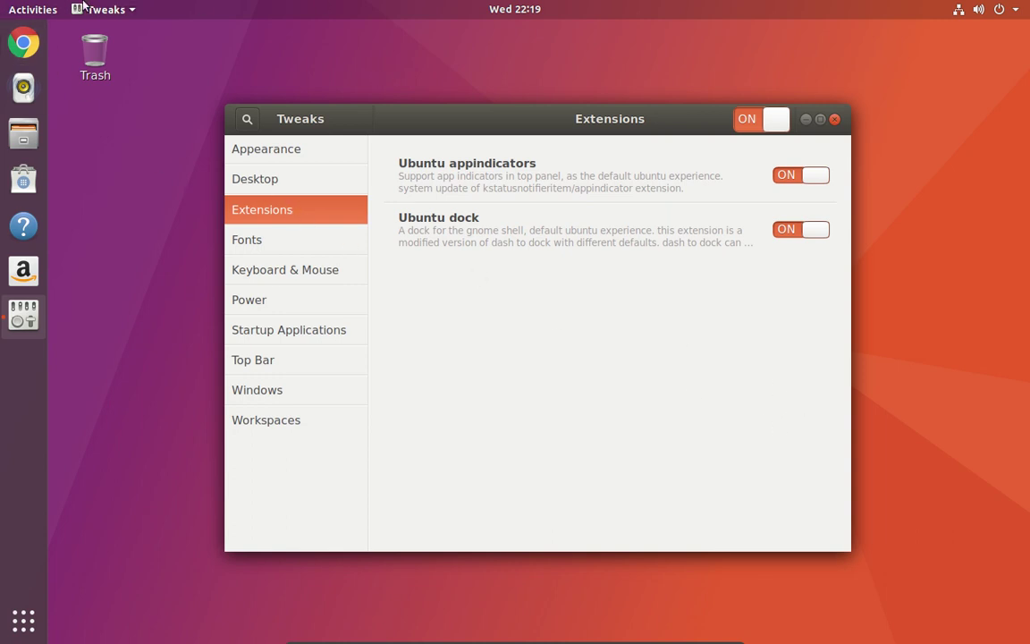
- Enter and leave the Activities overview, then close the GNOME Tweaks window
{"action": "left_click", "coordinate": [4, 7]}
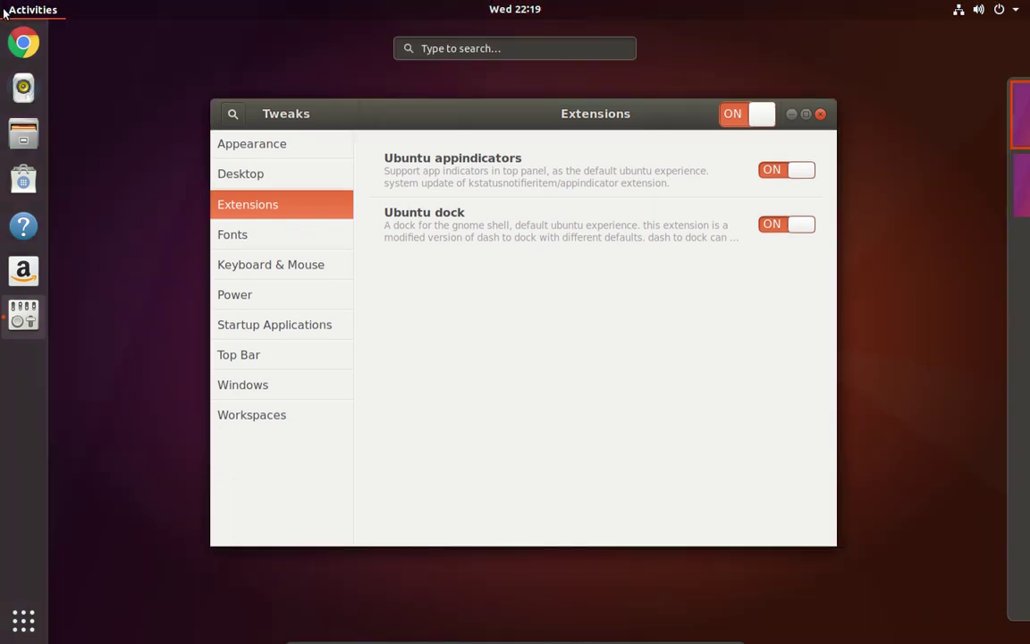
{"action": "left_click", "coordinate": [4, 9]}
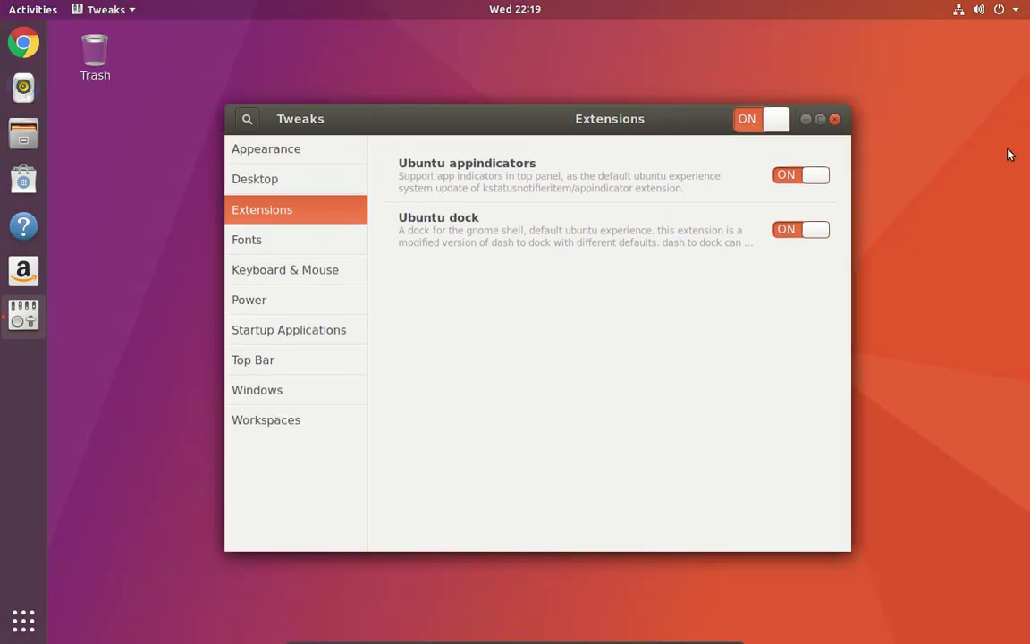
{"action": "left_click", "coordinate": [836, 120]}
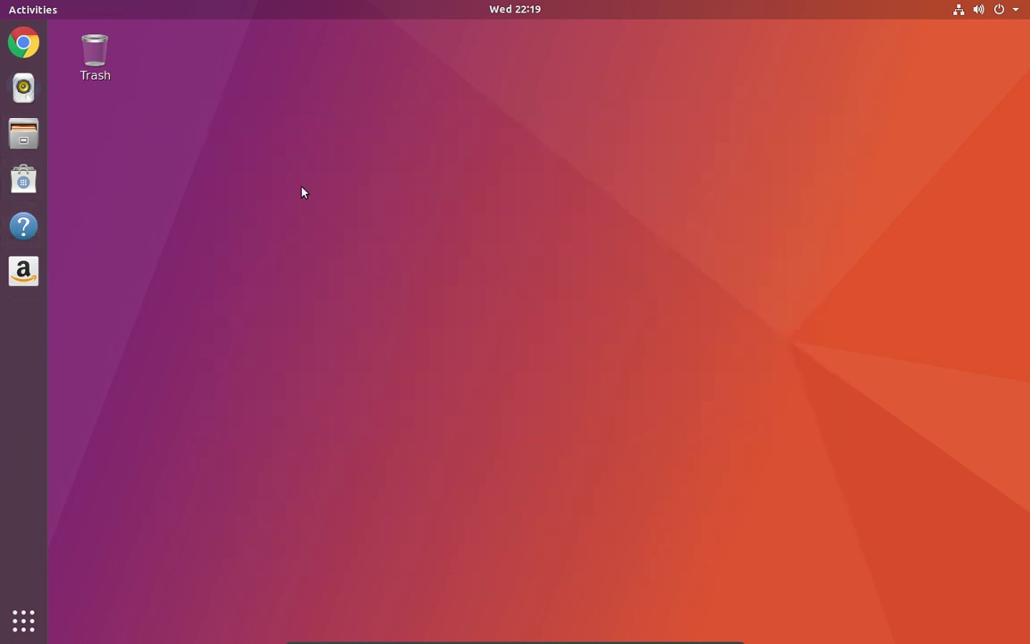
- Open a new terminal and run 'uname -r' to show kernel release 4.12.0-12-generic
{"action": "key", "text": "ctrl+alt+t"}
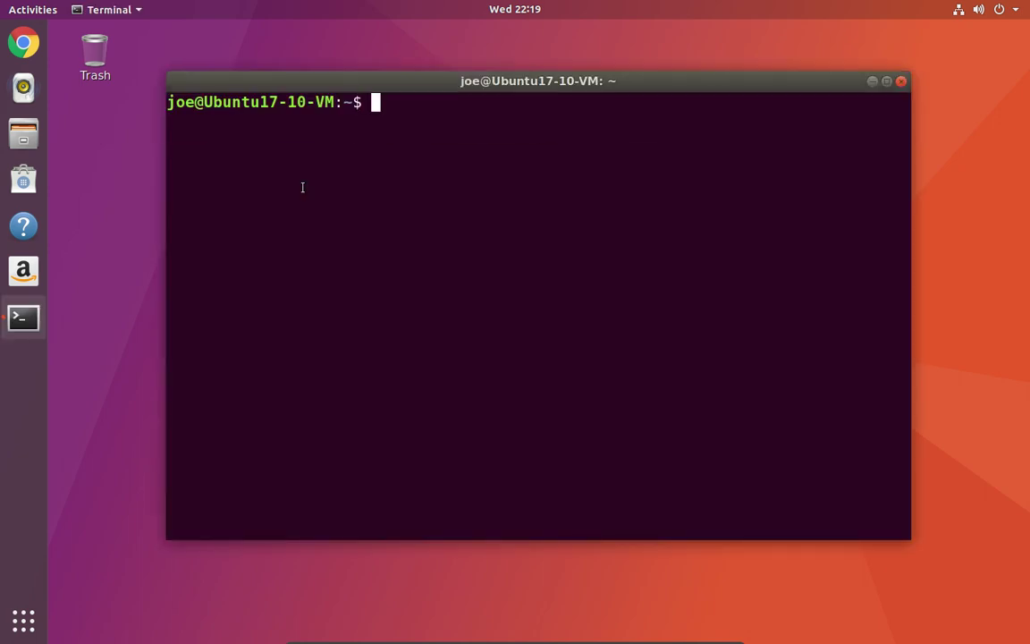
{"action": "type", "text": "uname"}
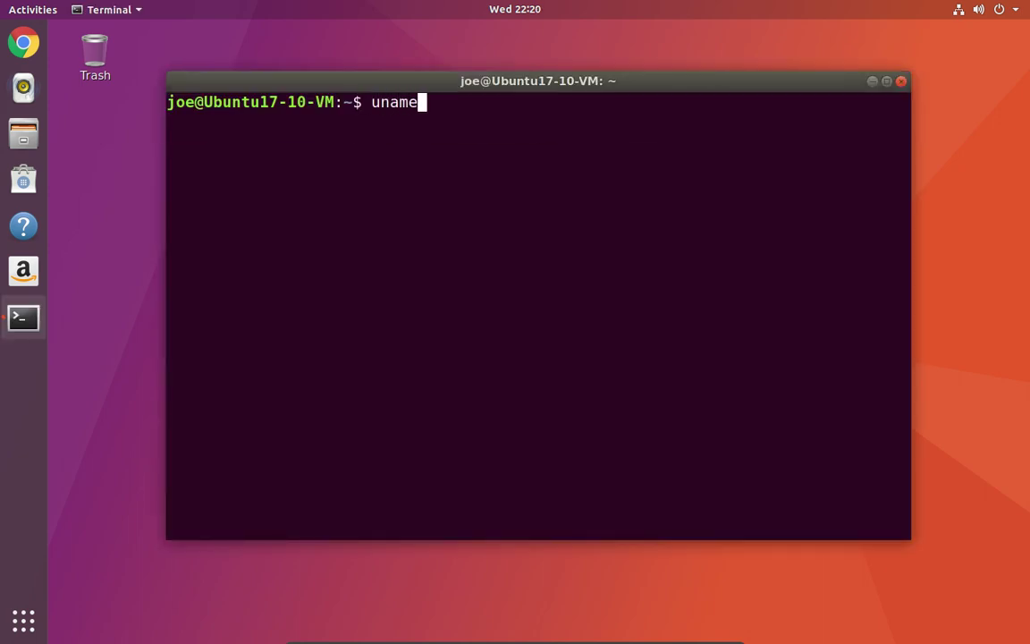
{"action": "type", "text": " -r"}
{"action": "key", "text": "Return"}
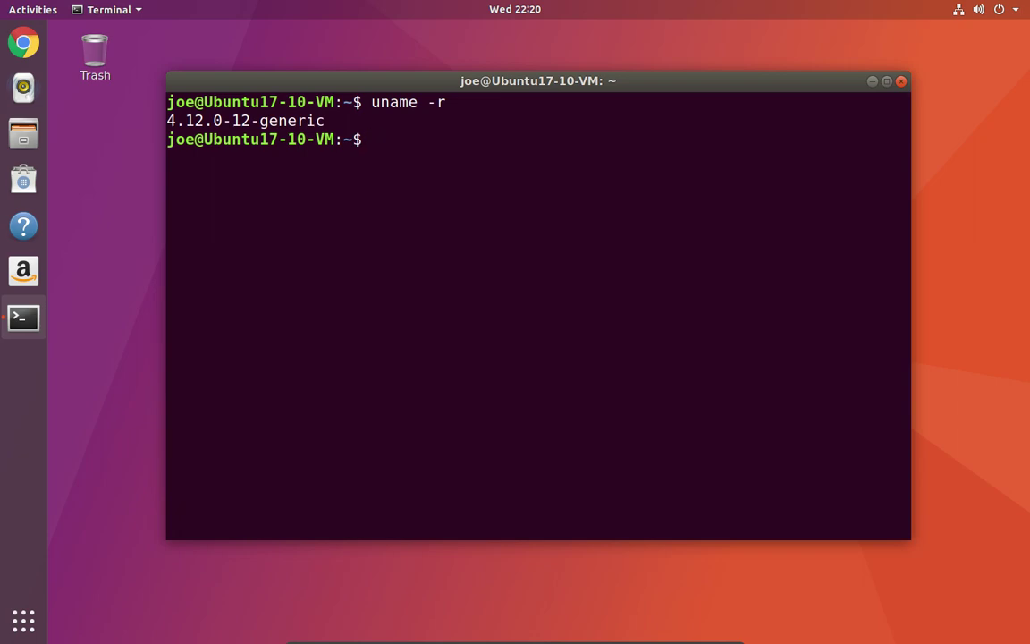
- Run htop to watch live CPU, memory and swap usage, then close the terminal window
{"action": "type", "text": "htop"}
{"action": "key", "text": "Return"}
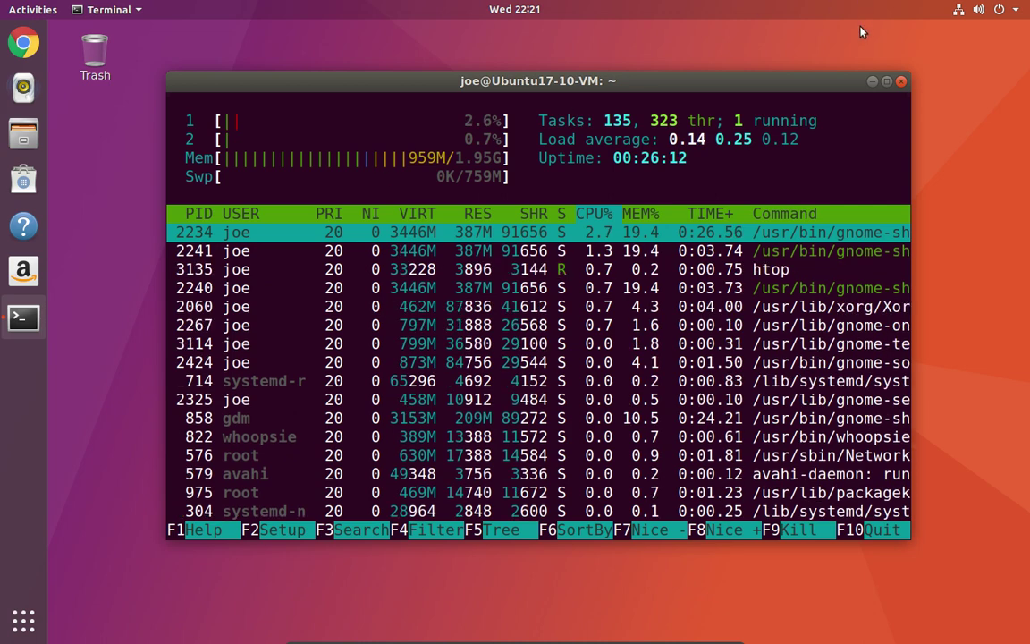
{"action": "left_click", "coordinate": [902, 82]}
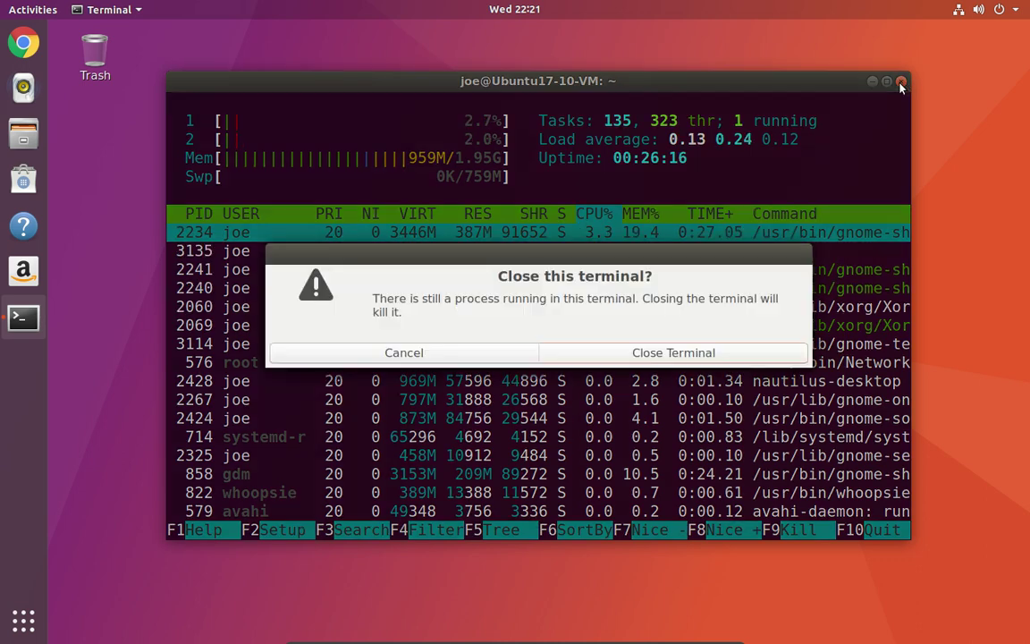
- Confirm closing the htop terminal, open a new terminal and enter 'ls /' at its prompt
{"action": "left_click", "coordinate": [687, 355]}
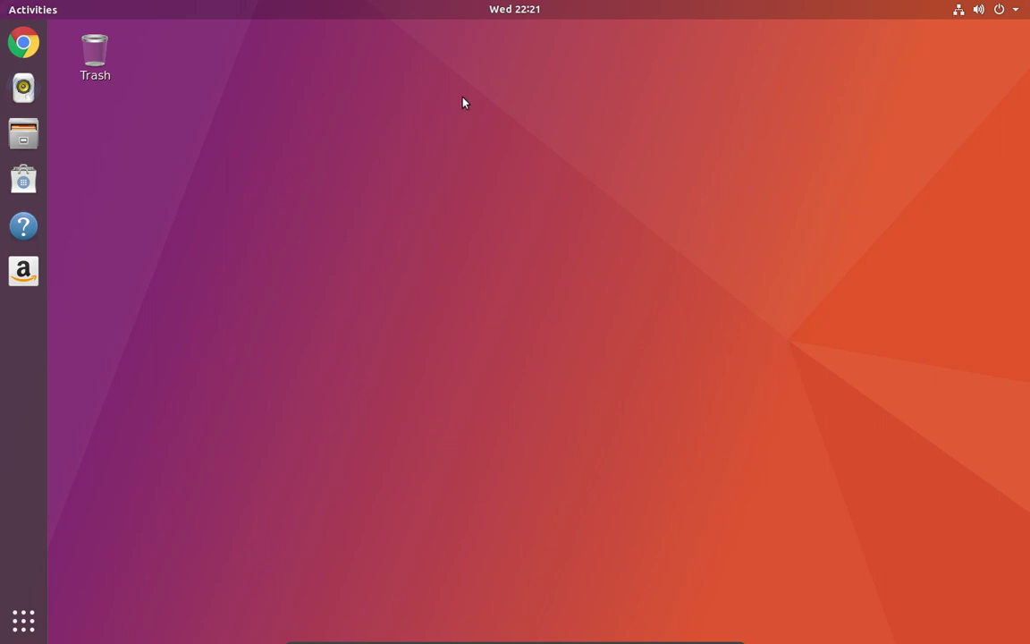
{"action": "key", "text": "ctrl+alt+t"}
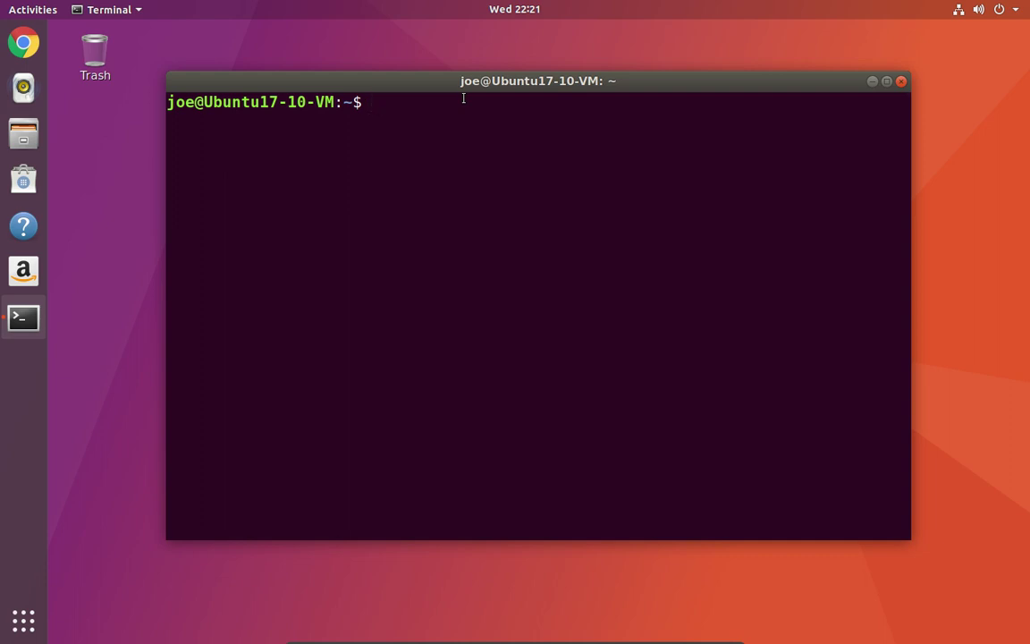
{"action": "type", "text": "ls /"}
- Run 'ls /' to list root directories such as bin, etc, home, snap and usr
{"action": "key", "text": "Return"}
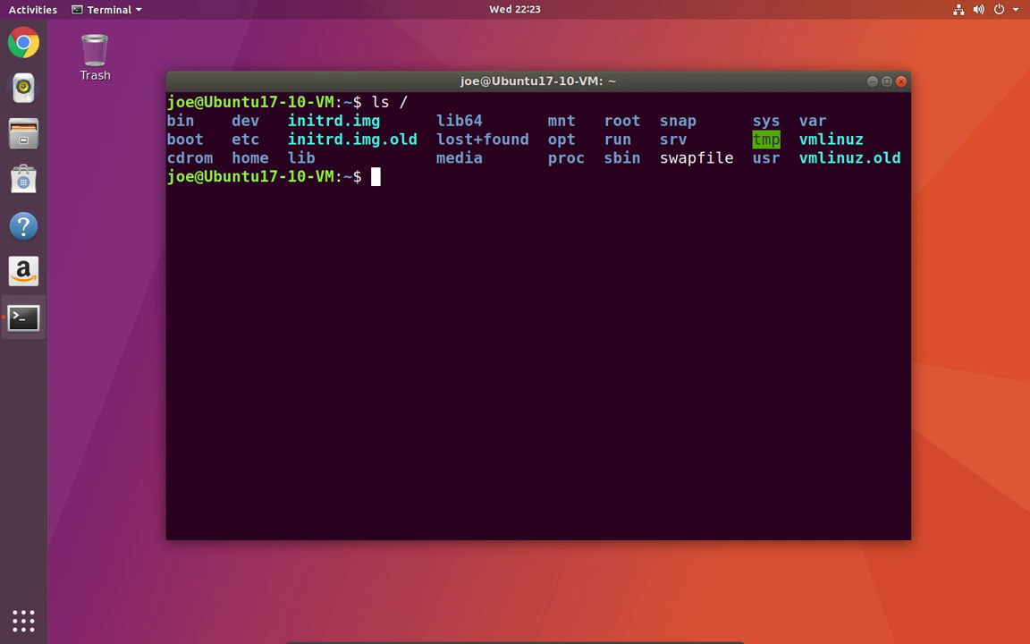
- Open the VM's /etc/fstab in nano with sudo, then bring up a host terminal over it
{"action": "type", "text": "n"}
{"action": "key", "text": "BackSpace"}
{"action": "type", "text": "sudo nano /etc/fstab"}
{"action": "key", "text": "Return"}
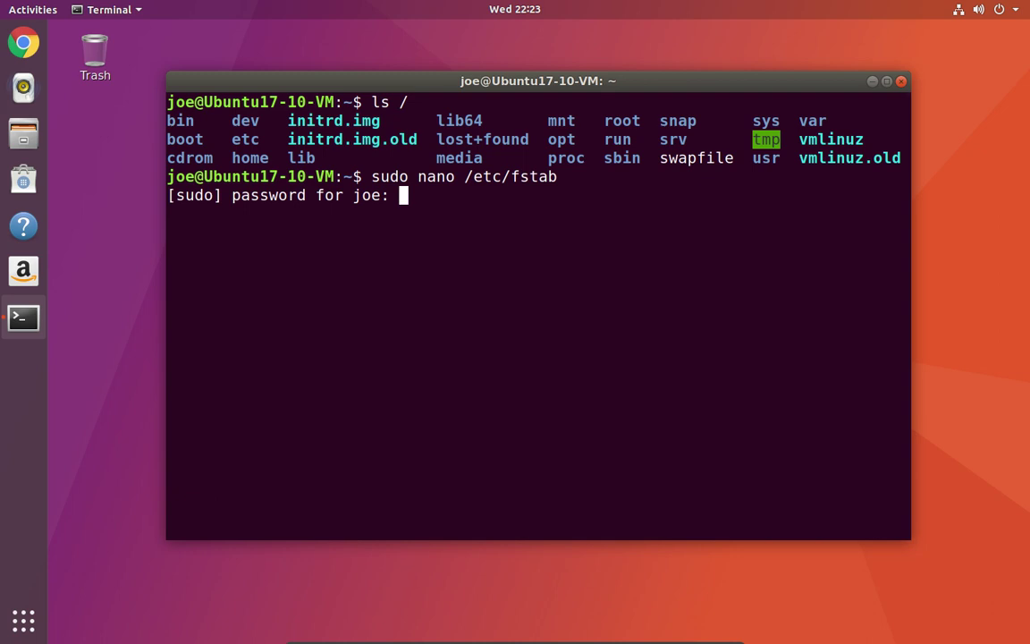
{"action": "key", "text": "Return"}
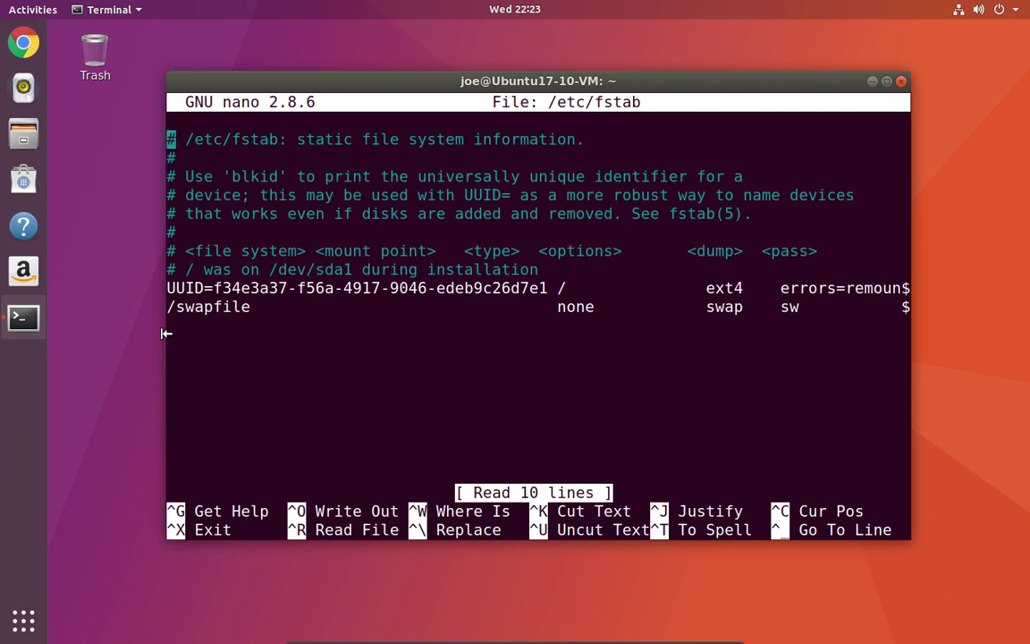
{"action": "key", "text": "ctrl+alt+t"}
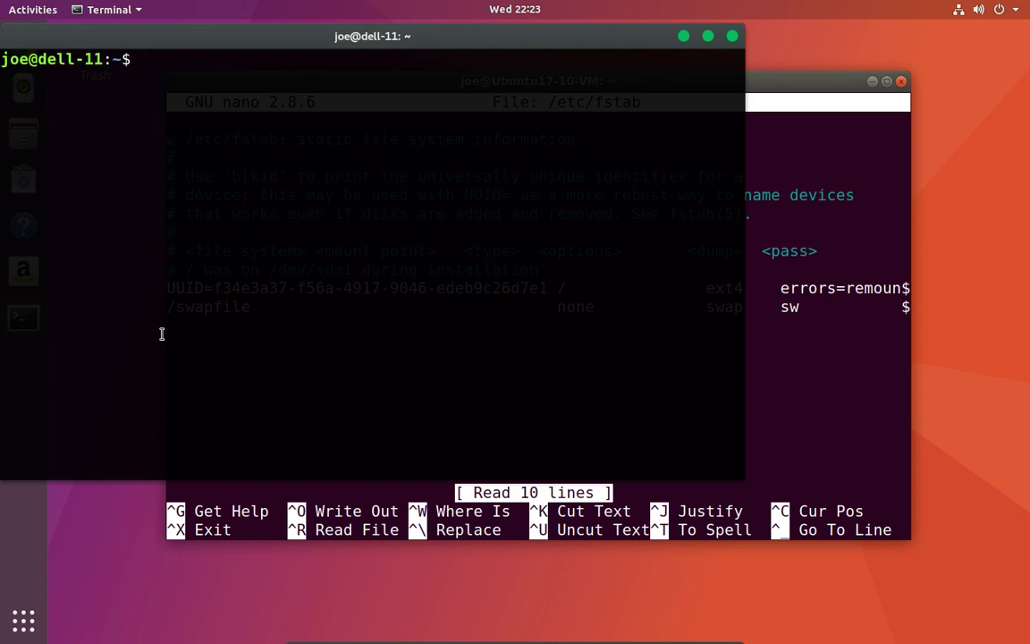
- In the host terminal, open /etc/fstab in nano with sudo, showing its separate ext4 /home entry
{"action": "type", "text": "sudo nan"}
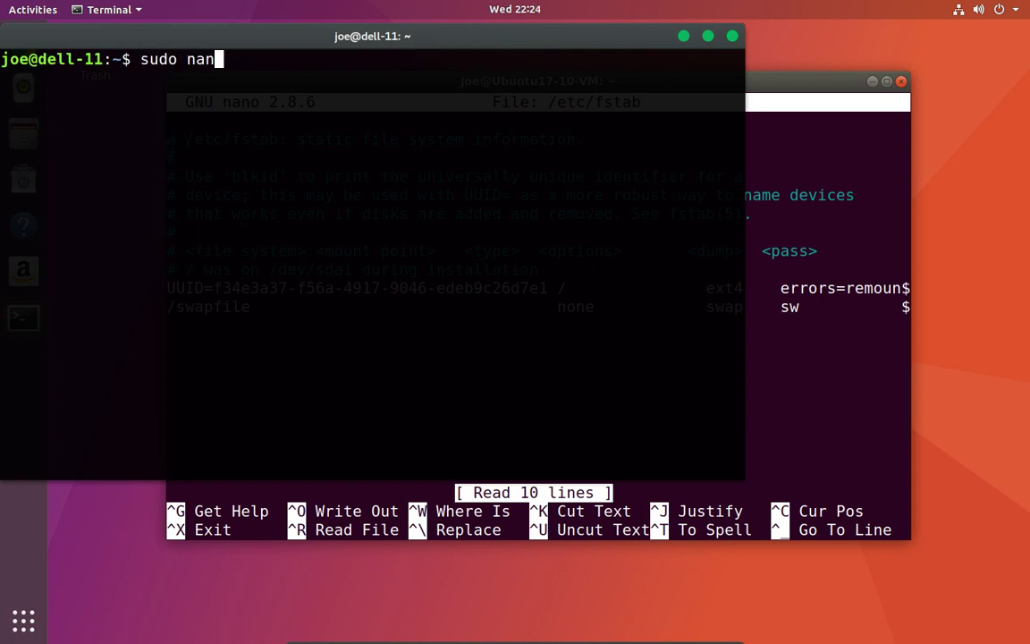
{"action": "type", "text": "o /etc/fst"}
{"action": "key", "text": "Tab"}
{"action": "key", "text": "Return"}
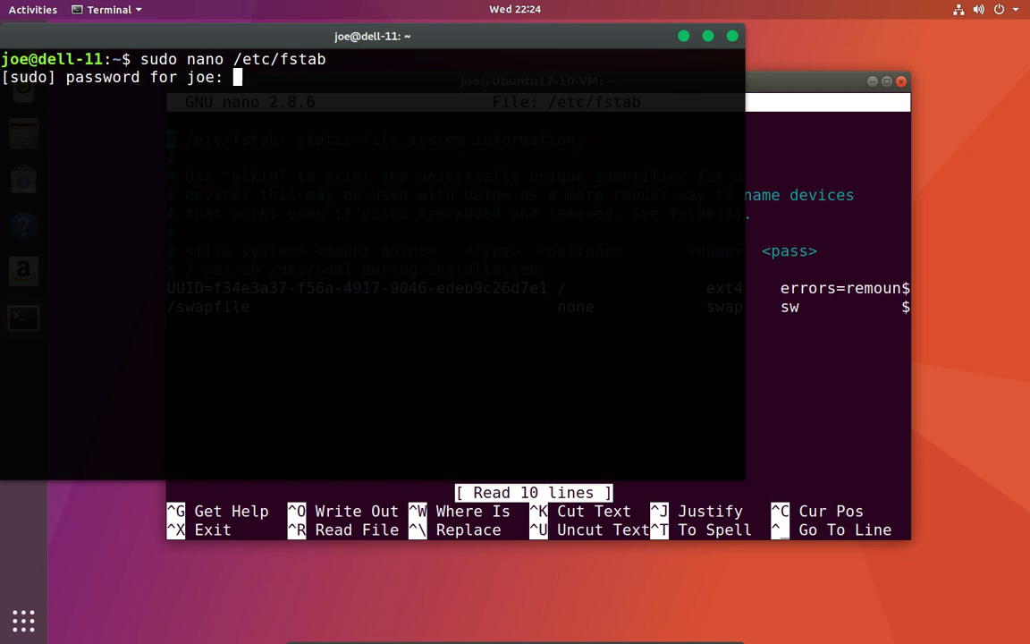
{"action": "key", "text": "Return"}
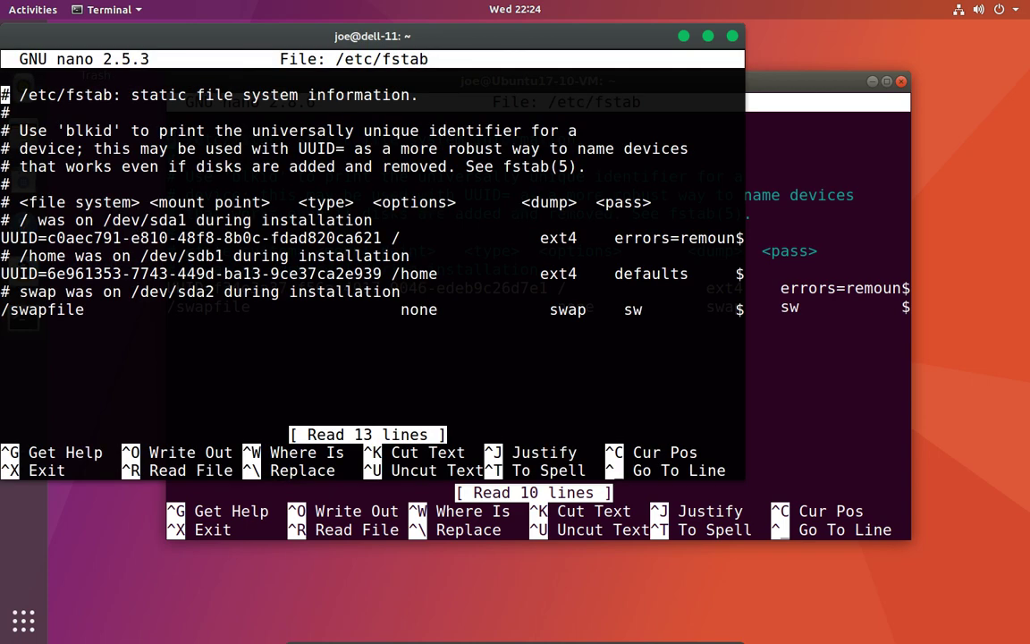
- Close the host terminal and then the VM terminal, confirming both despite nano running
{"action": "left_click", "coordinate": [733, 37]}
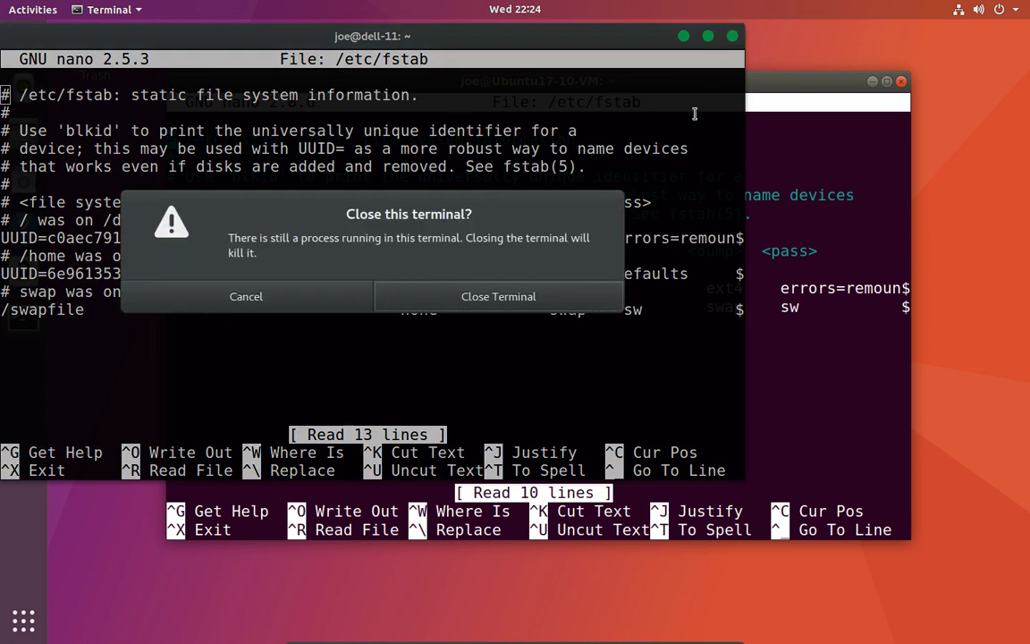
{"action": "left_click", "coordinate": [543, 306]}
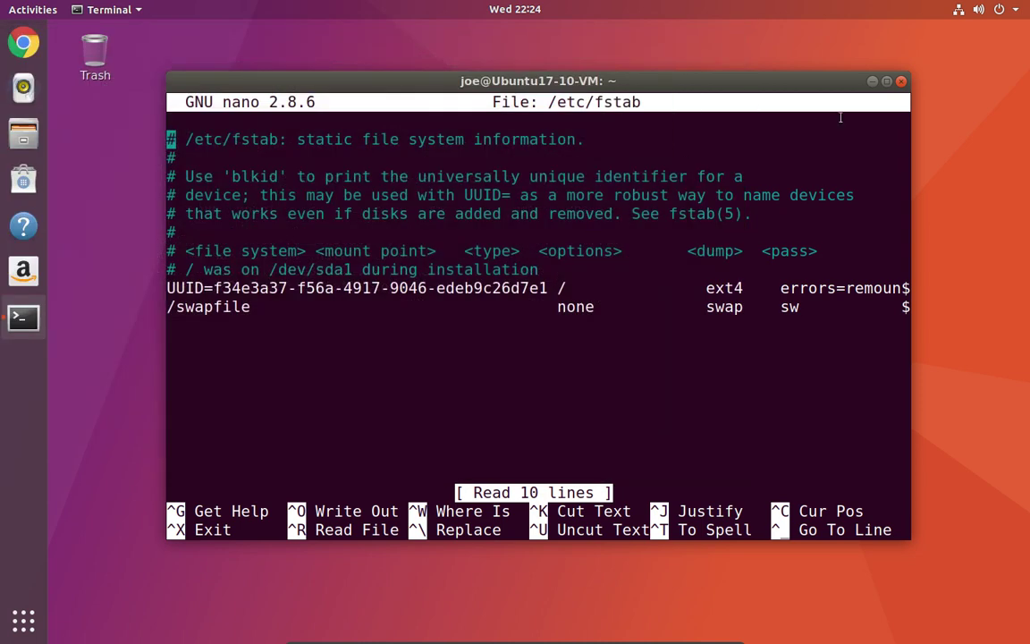
{"action": "left_click", "coordinate": [903, 82]}
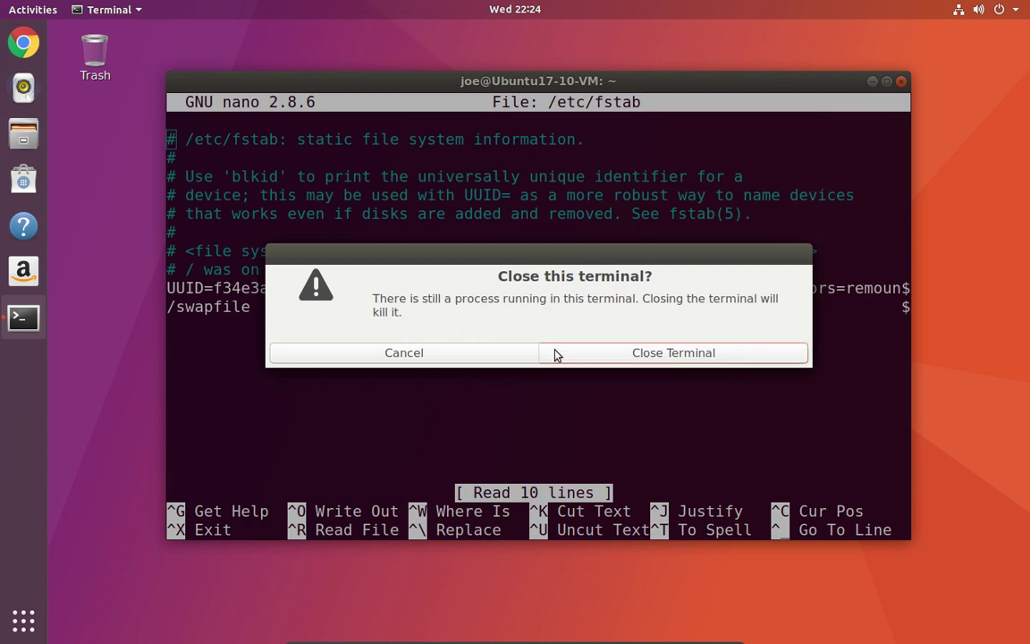
{"action": "left_click", "coordinate": [620, 354]}
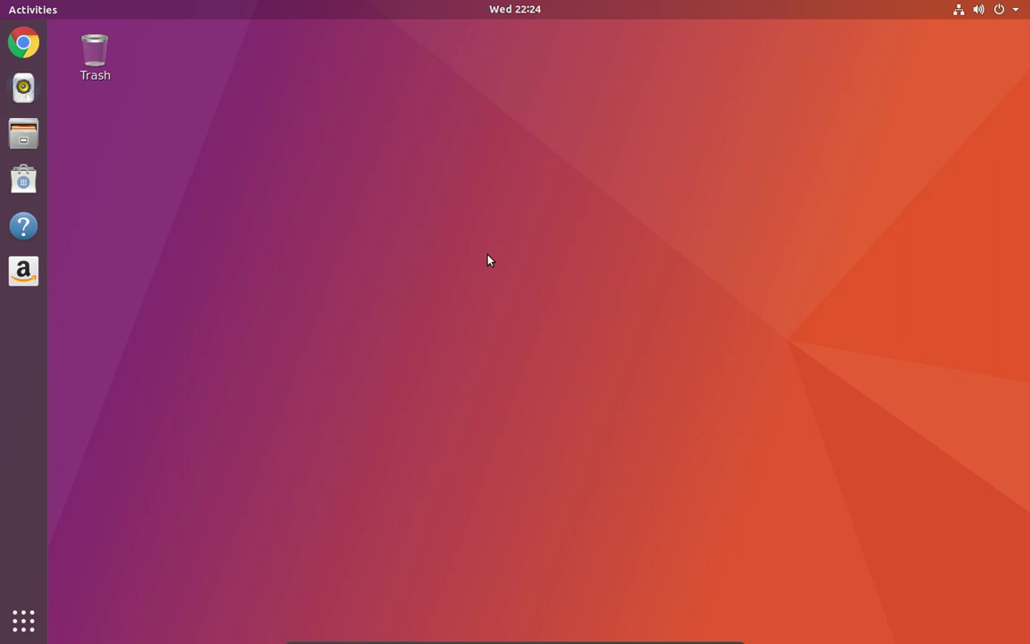
- Open the Activities overview from the top-left hot corner
{"action": "mouse_move", "coordinate": [1, 5]}
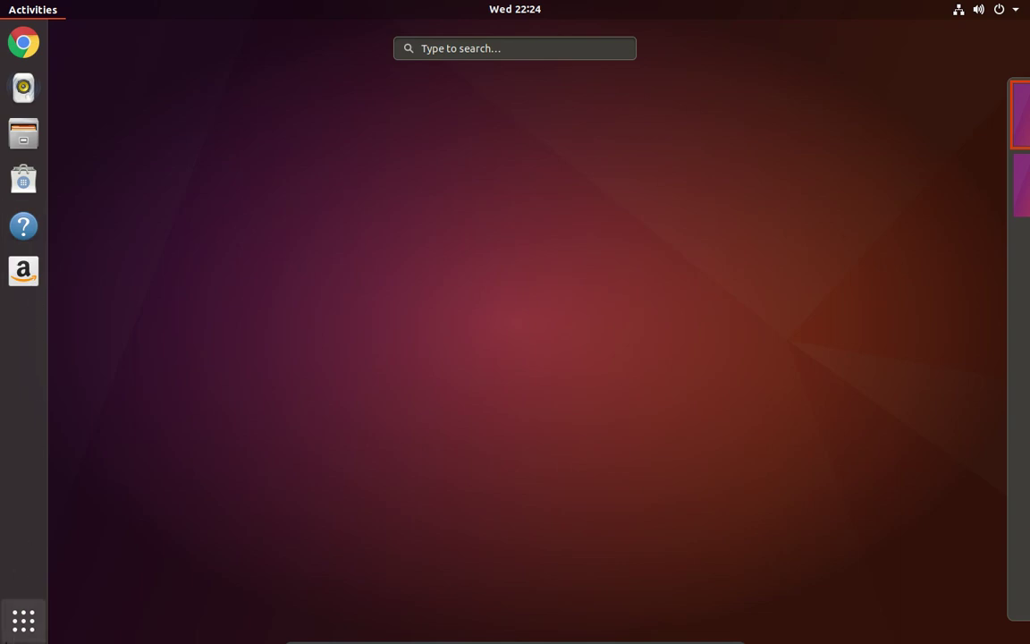
- Browse the All applications grid, then close the overview back to the empty desktop
{"action": "left_click", "coordinate": [23, 620]}
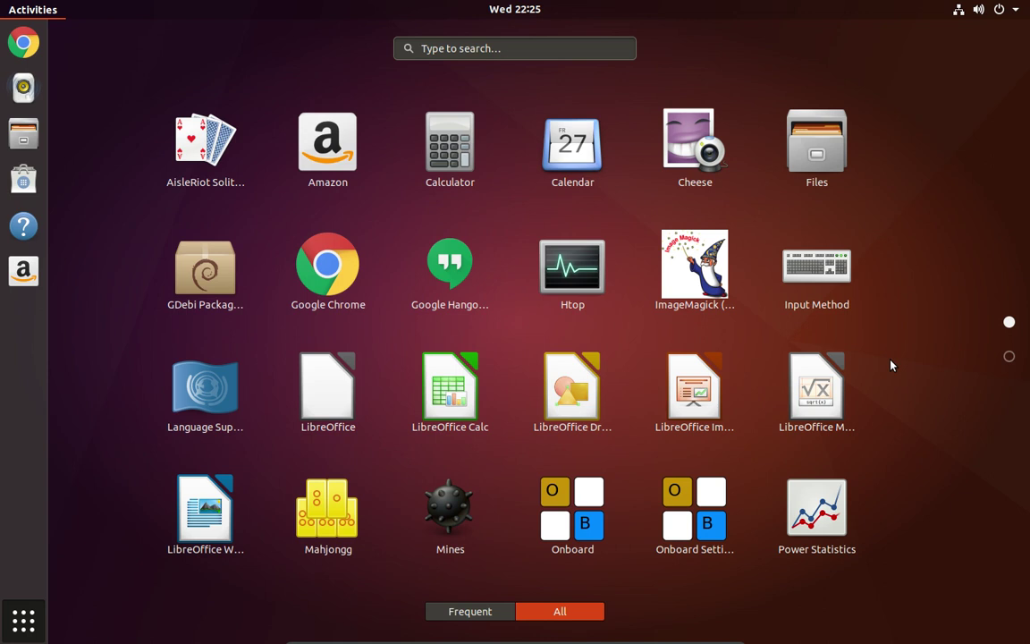
{"action": "key", "text": "super+a"}
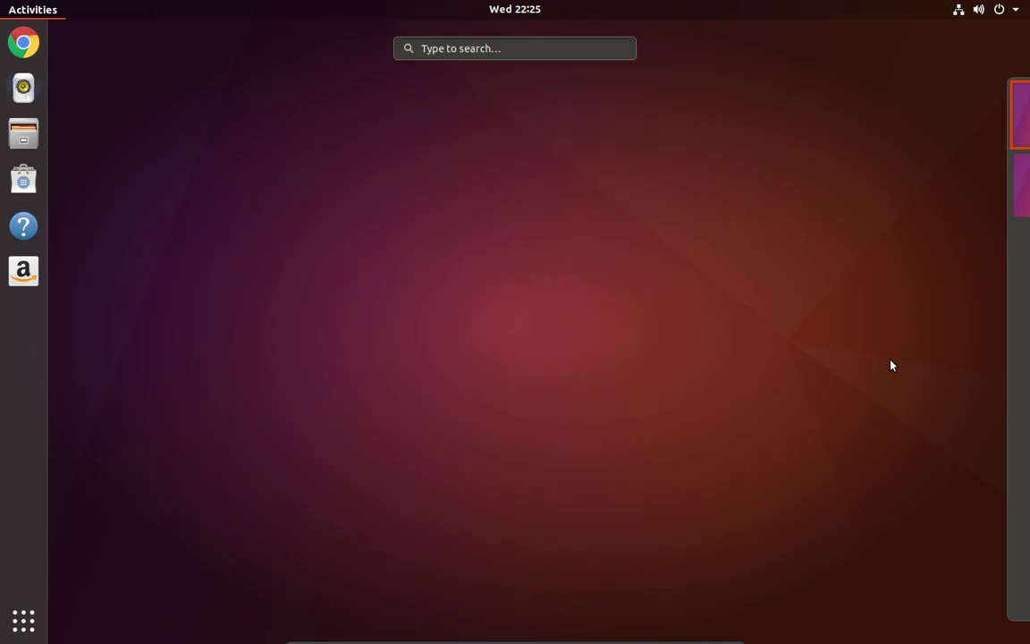
{"action": "key", "text": "Escape"}
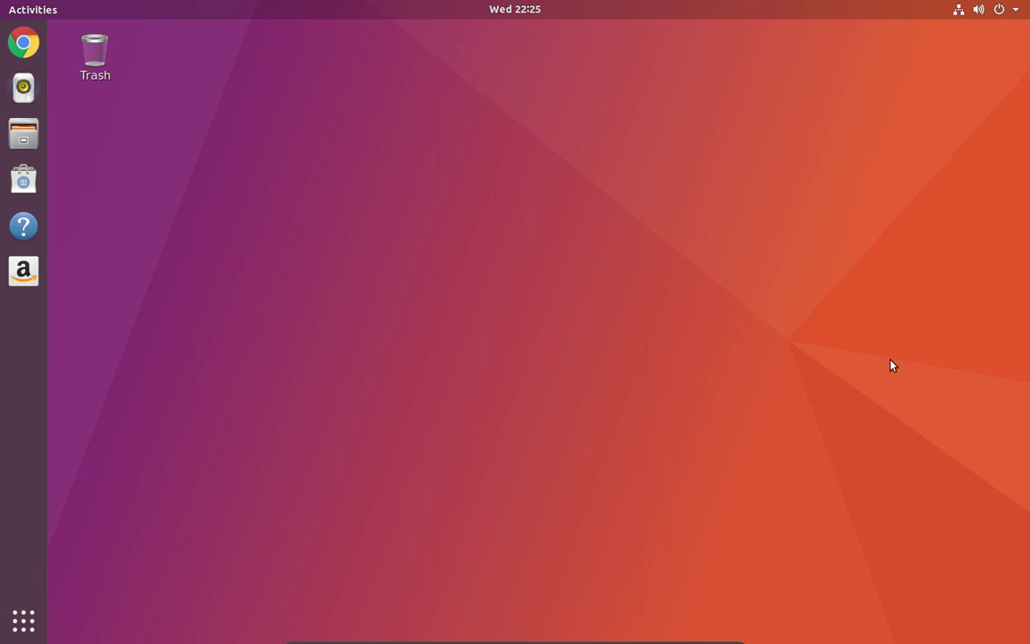
- Open the Activities overview briefly, then close it back to the desktop
{"action": "left_click", "coordinate": [2, 2]}
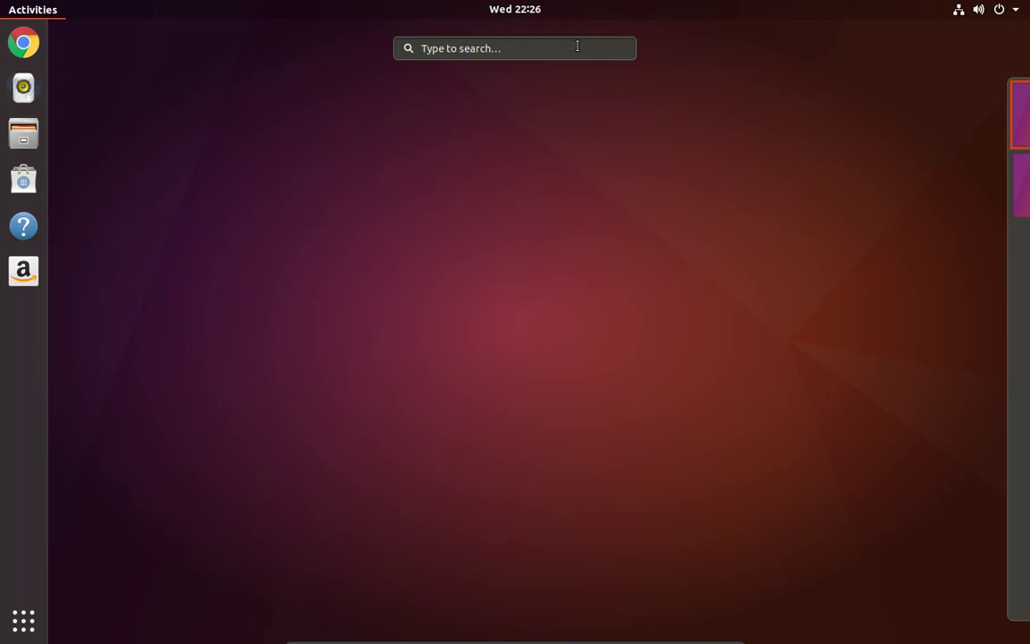
{"action": "key", "text": "Escape"}
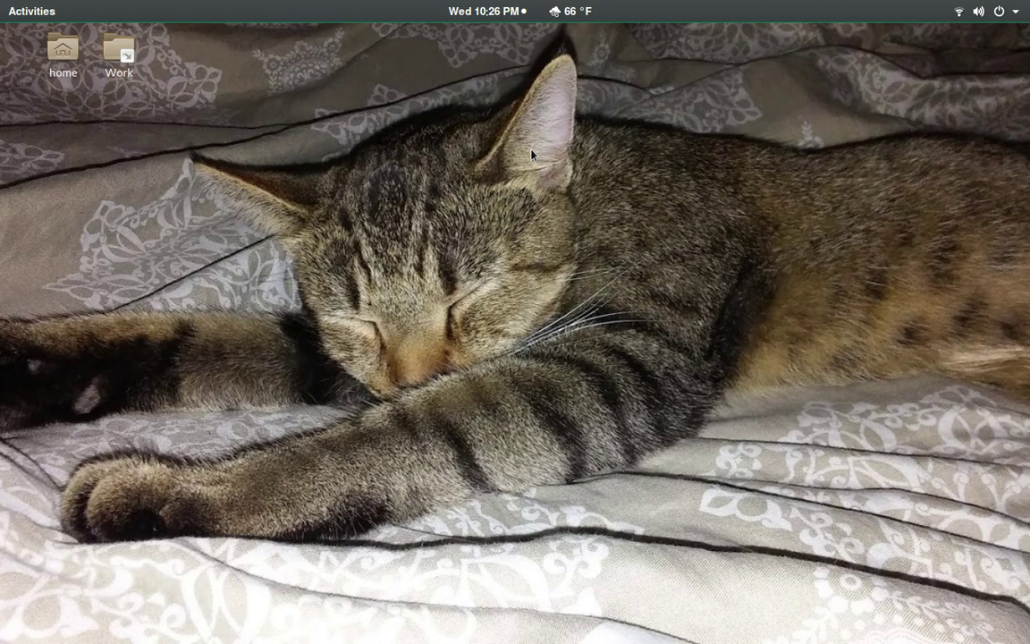
- Glance at the Activities overview and weather forecast, then open the desktop's Work folder in Files
{"action": "left_click", "coordinate": [3, 19]}
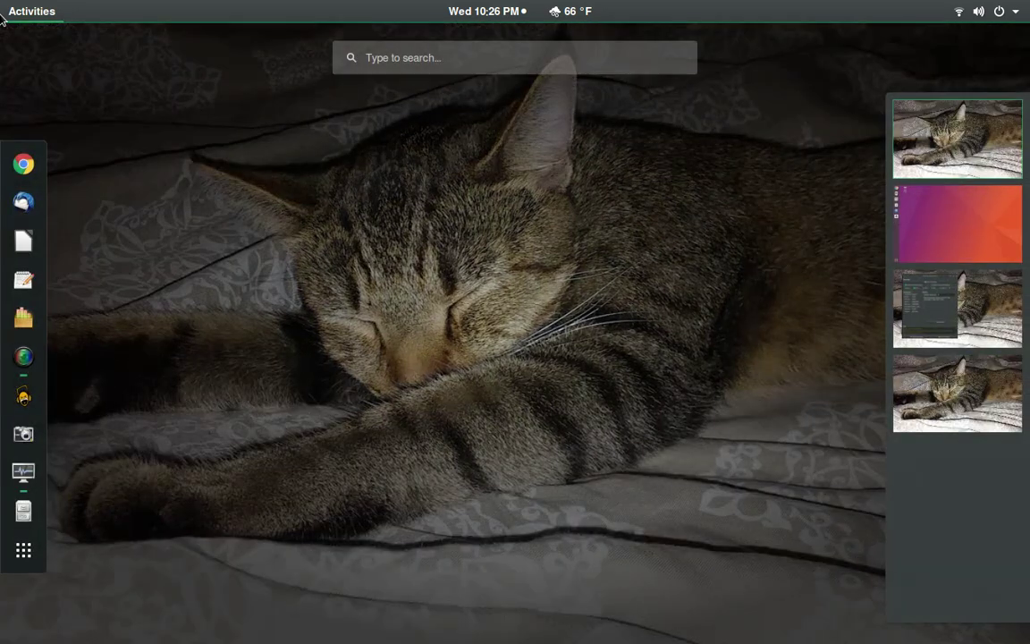
{"action": "left_click", "coordinate": [416, 365]}
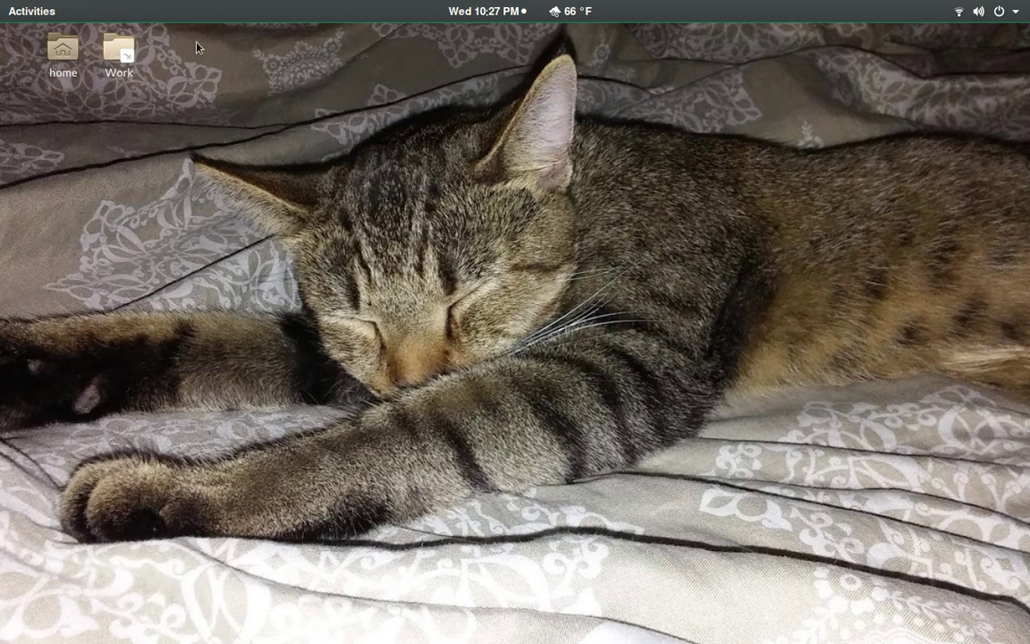
{"action": "left_click", "coordinate": [576, 9]}
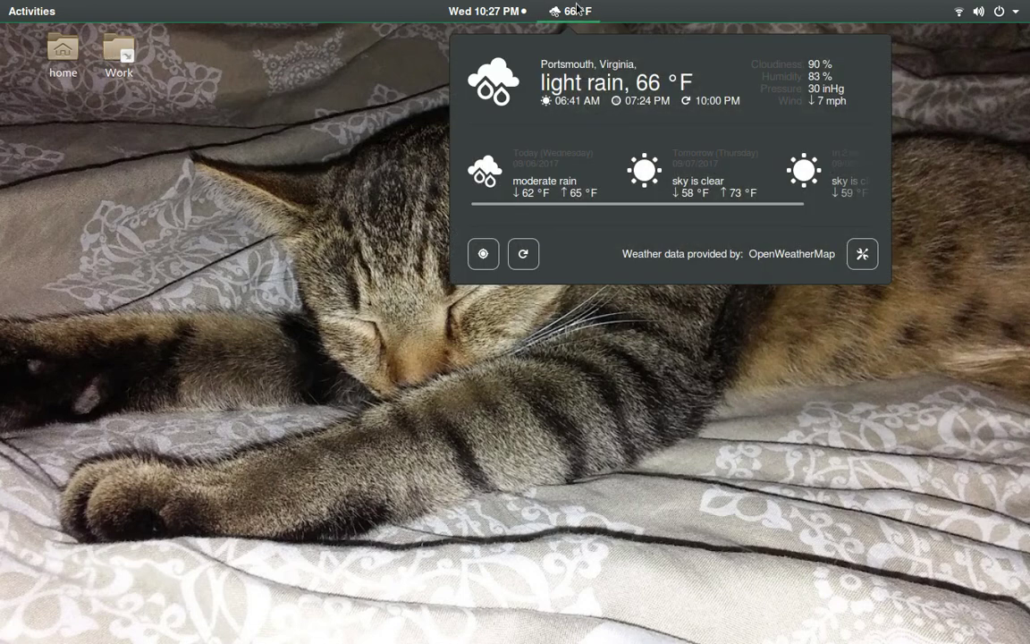
{"action": "left_click", "coordinate": [577, 9]}
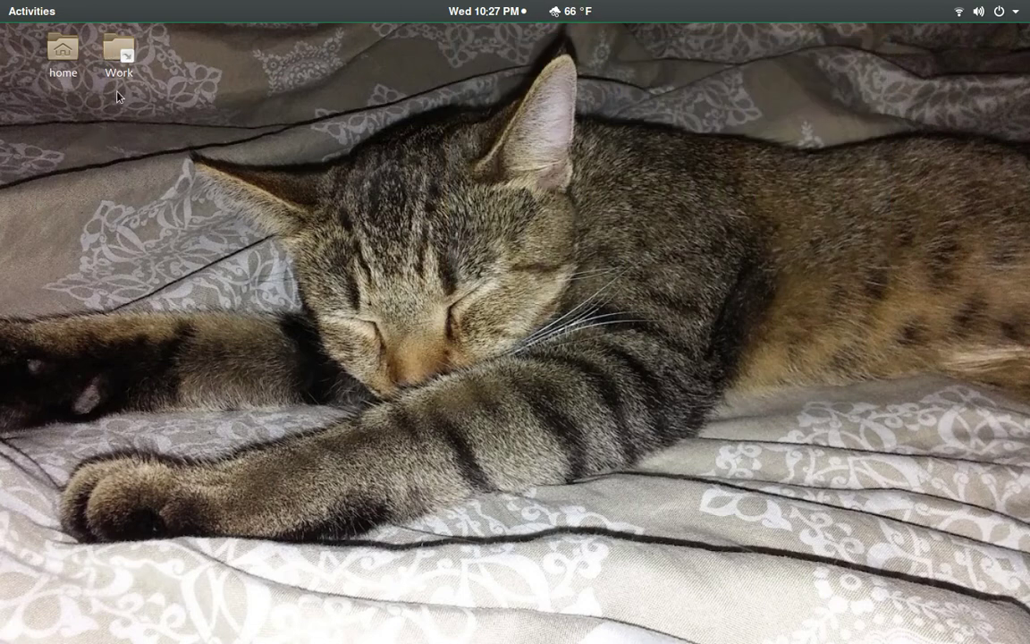
{"action": "double_click", "coordinate": [119, 54]}
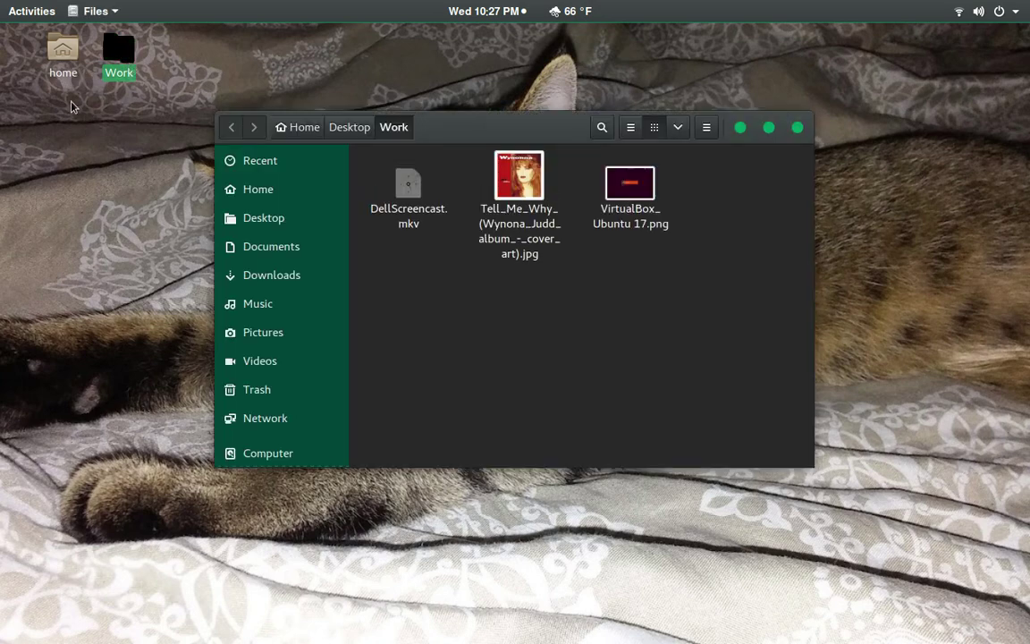
- Launch LibreOffice from the Activities dash, then switch back to the Files window
{"action": "left_click", "coordinate": [2, 33]}
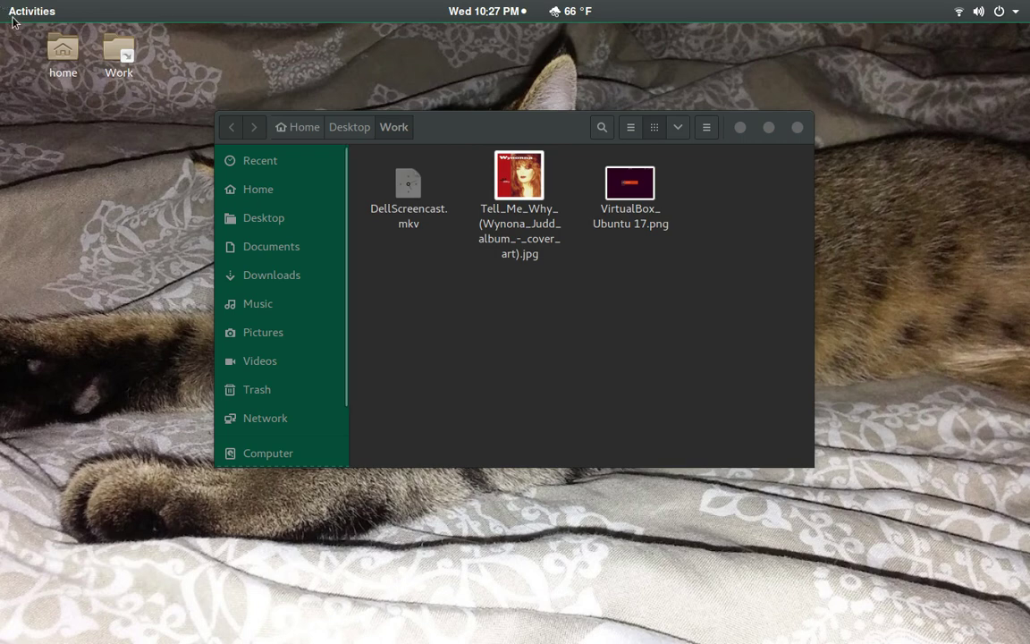
{"action": "left_click", "coordinate": [13, 18]}
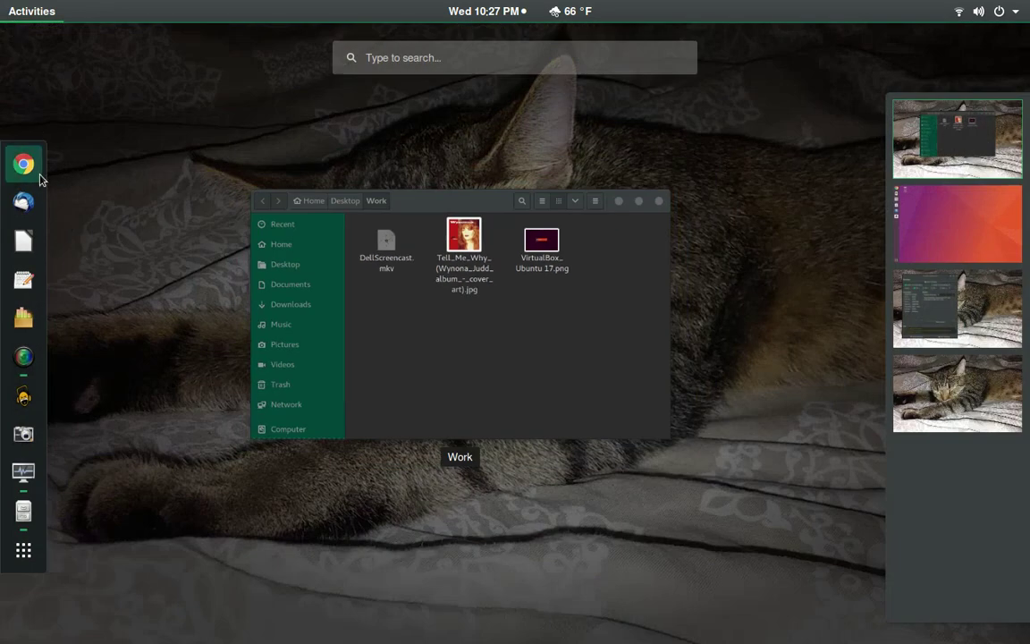
{"action": "left_click", "coordinate": [24, 237]}
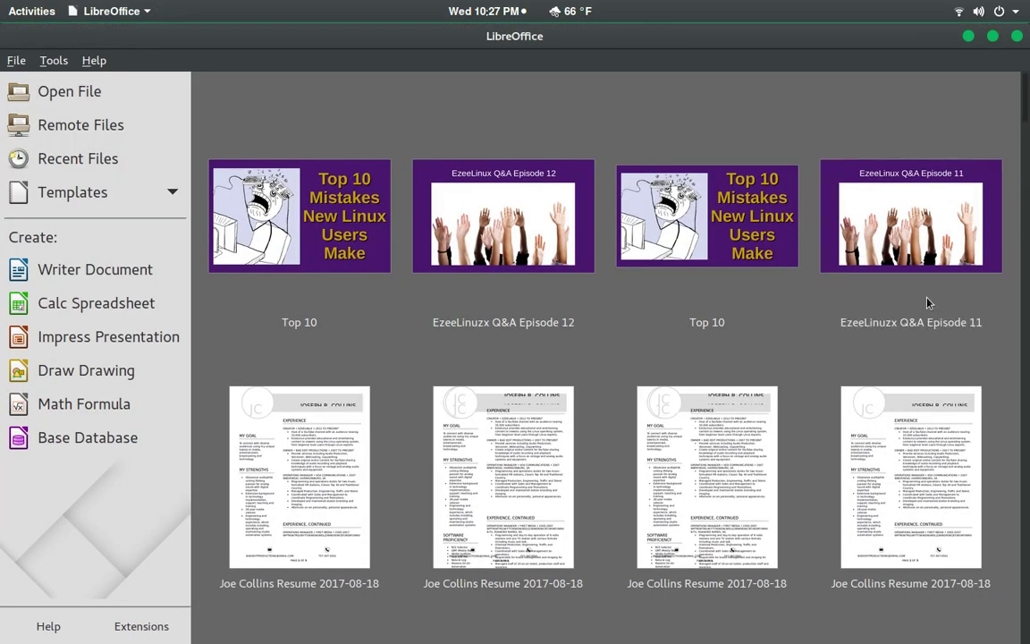
{"action": "key", "text": "ctrl+alt+Right"}
{"action": "key", "text": "alt+Tab"}
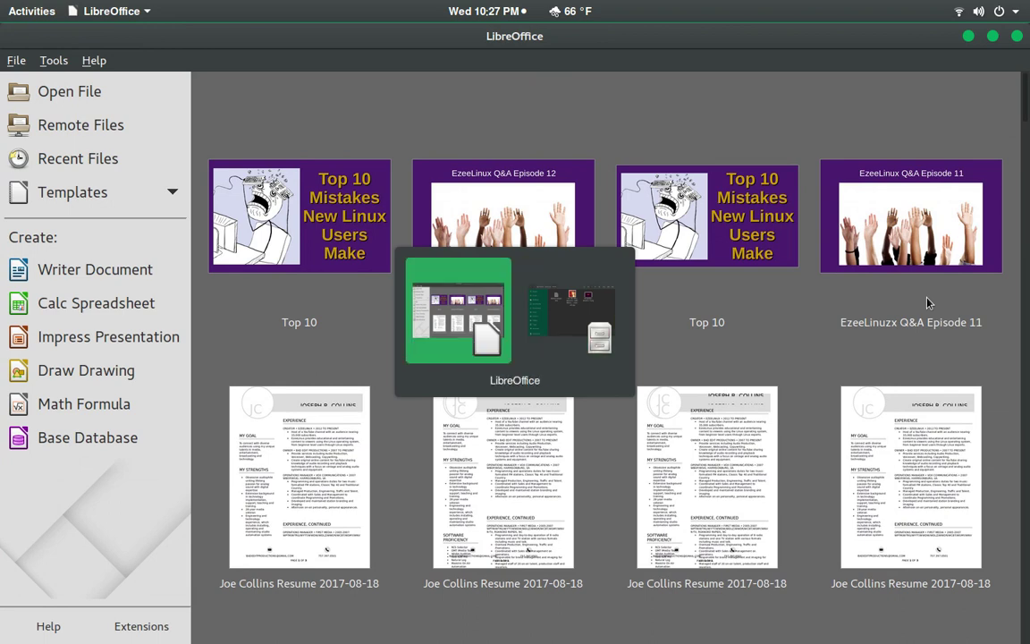
{"action": "key", "text": "alt+Tab"}
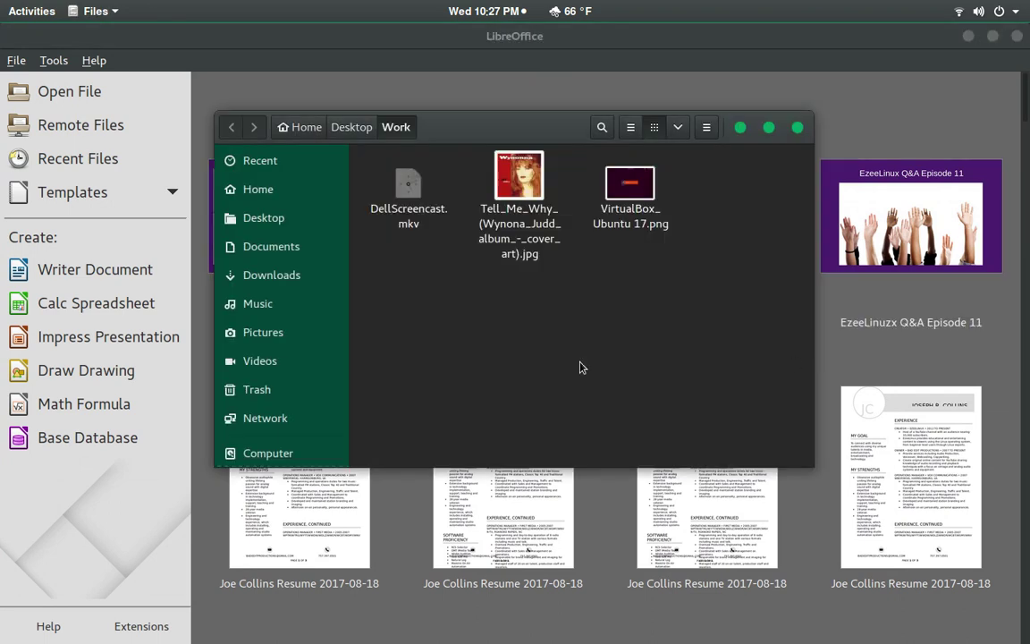
- Open Home in a second Files tab and show Home in the first tab too
{"action": "right_click", "coordinate": [324, 191]}
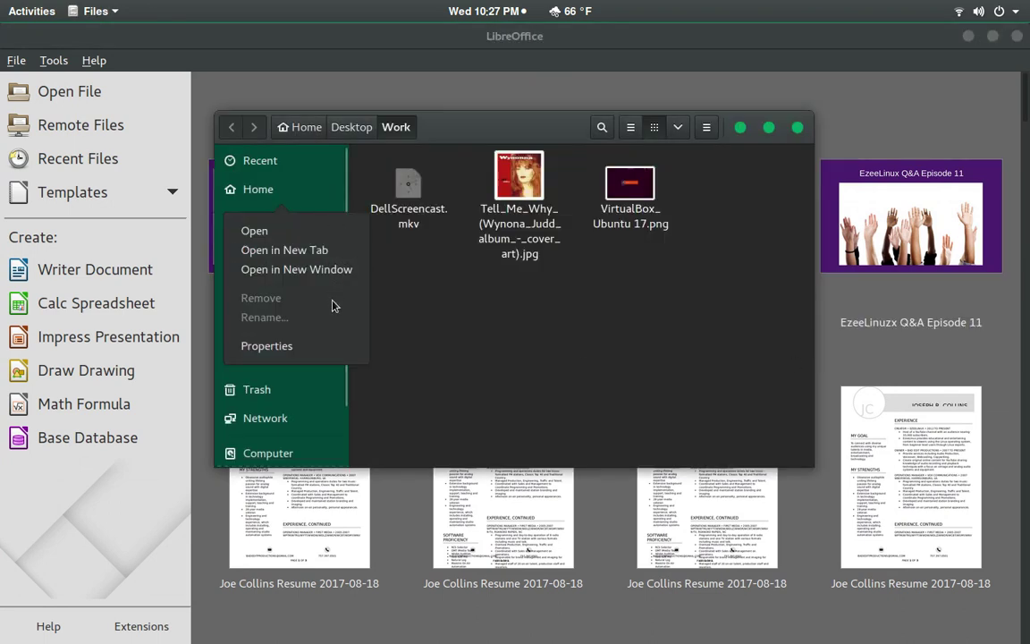
{"action": "left_click", "coordinate": [291, 251]}
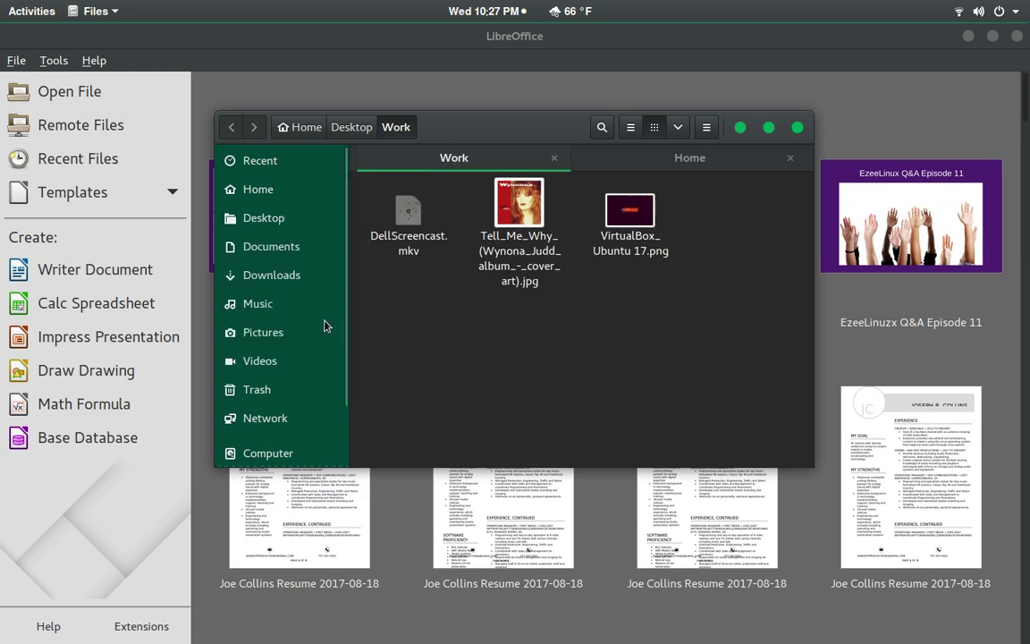
{"action": "left_click_drag", "start_coordinate": [494, 124], "coordinate": [469, 184]}
{"action": "key", "text": "alt+Tab"}
{"action": "key", "text": "Escape"}
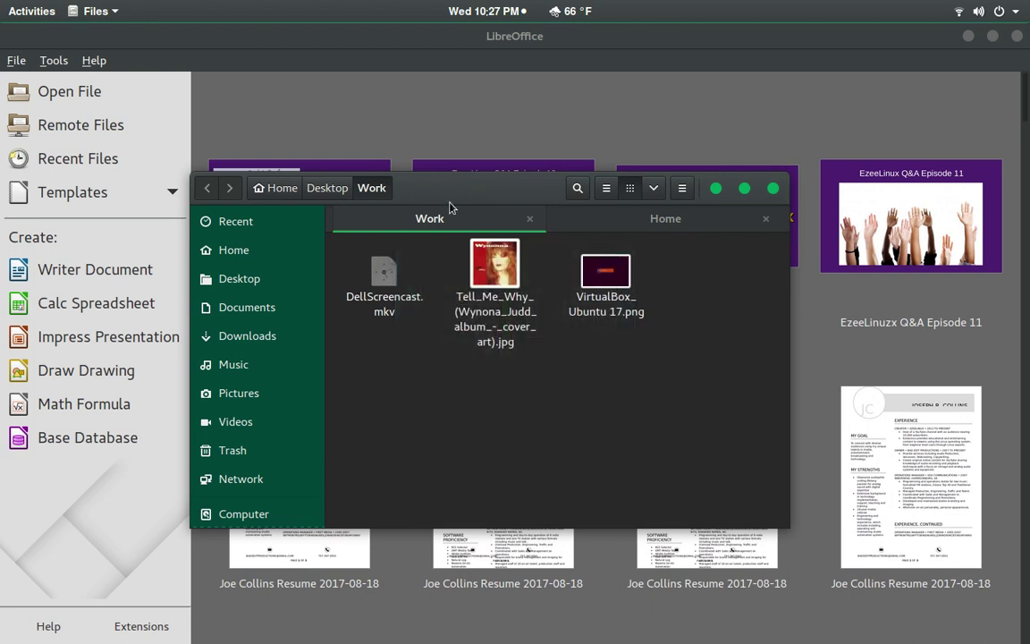
{"action": "left_click", "coordinate": [252, 252]}
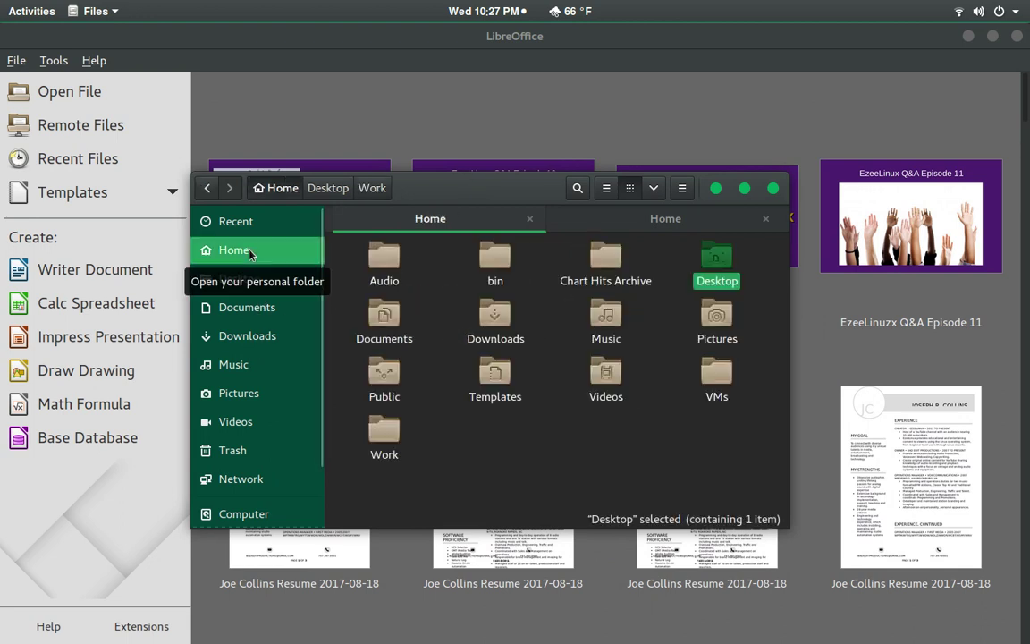
- Open Home in a separate Files window, cycle through the windows, then close both Files windows
{"action": "right_click", "coordinate": [253, 250]}
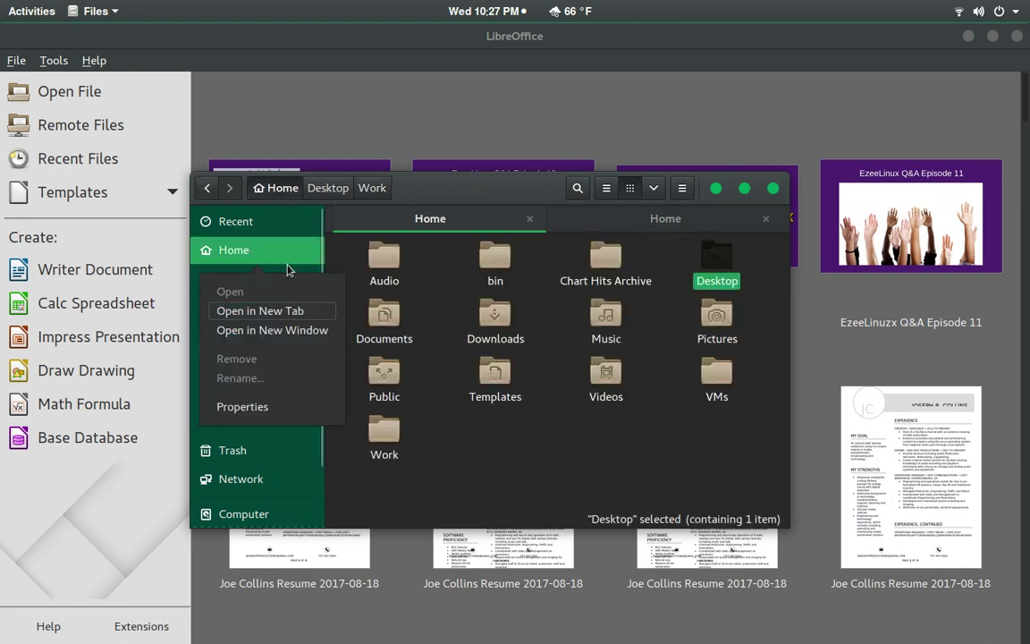
{"action": "left_click", "coordinate": [304, 333]}
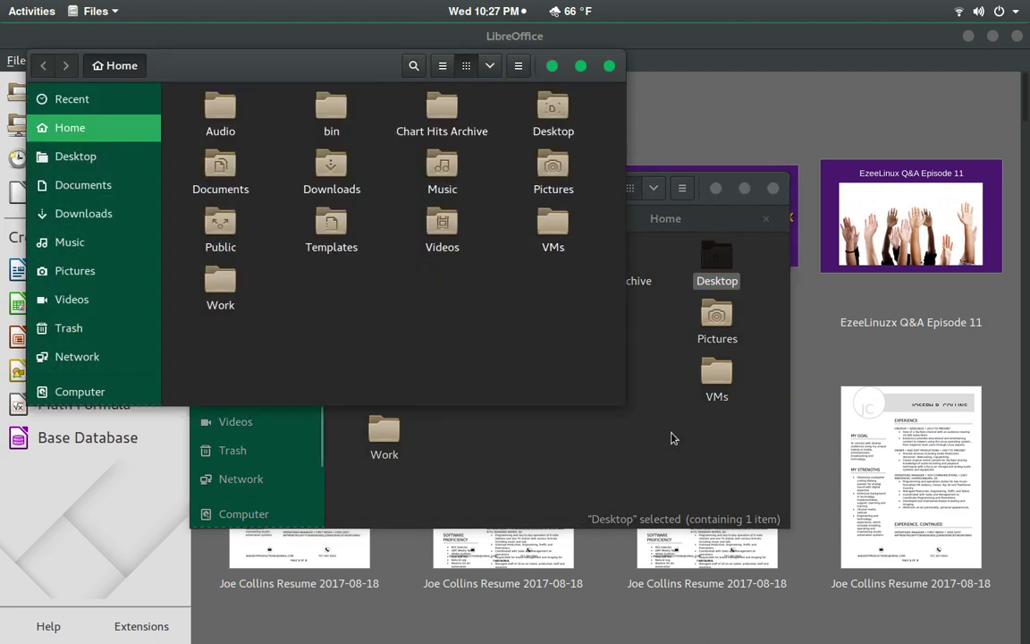
{"action": "key", "text": "alt+Tab"}
{"action": "key", "text": "alt+Tab"}
{"action": "key", "text": "alt+Tab"}
{"action": "key", "text": "alt+Tab"}
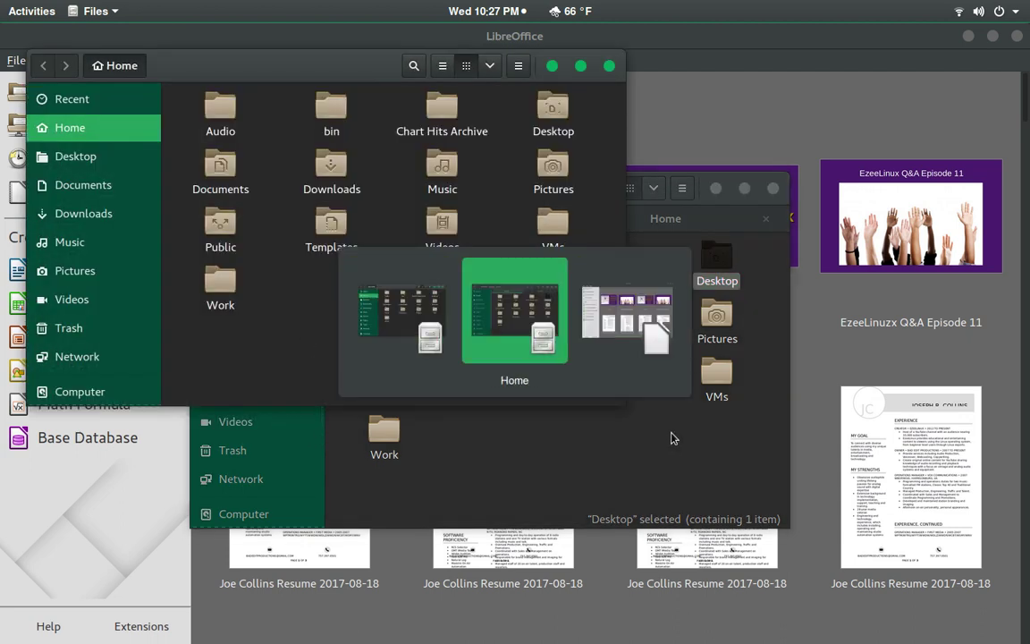
{"action": "key", "text": "alt+Tab"}
{"action": "key", "text": "alt+Tab"}
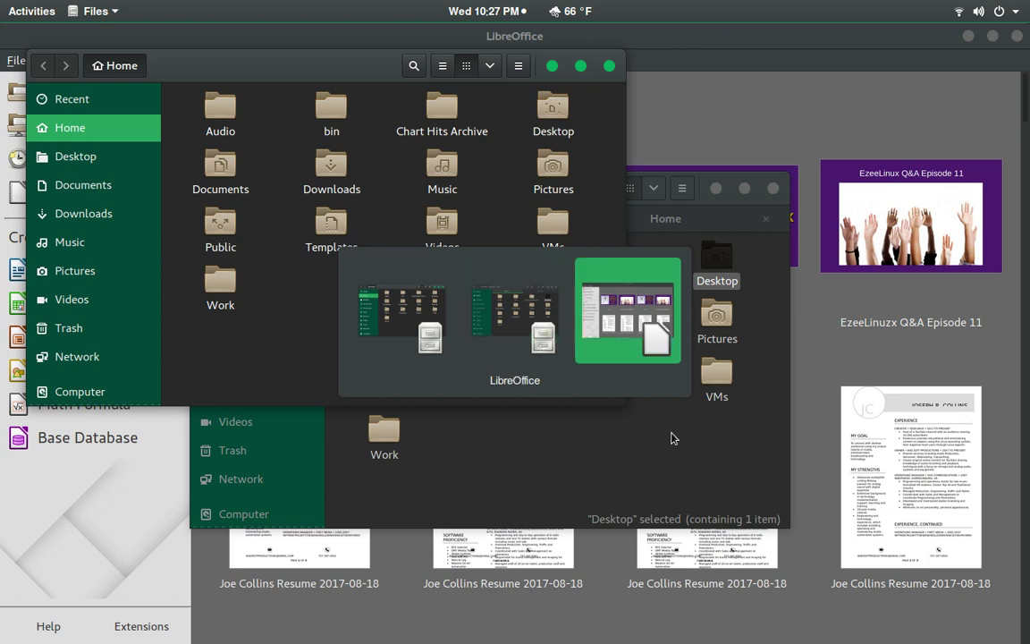
{"action": "key", "text": "alt+Tab"}
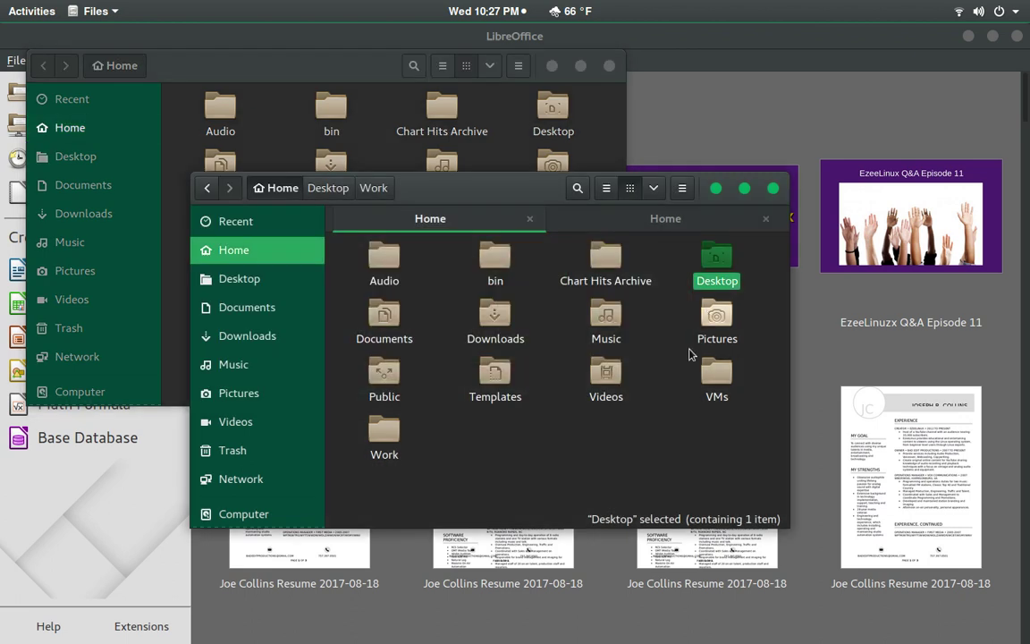
{"action": "left_click", "coordinate": [773, 188]}
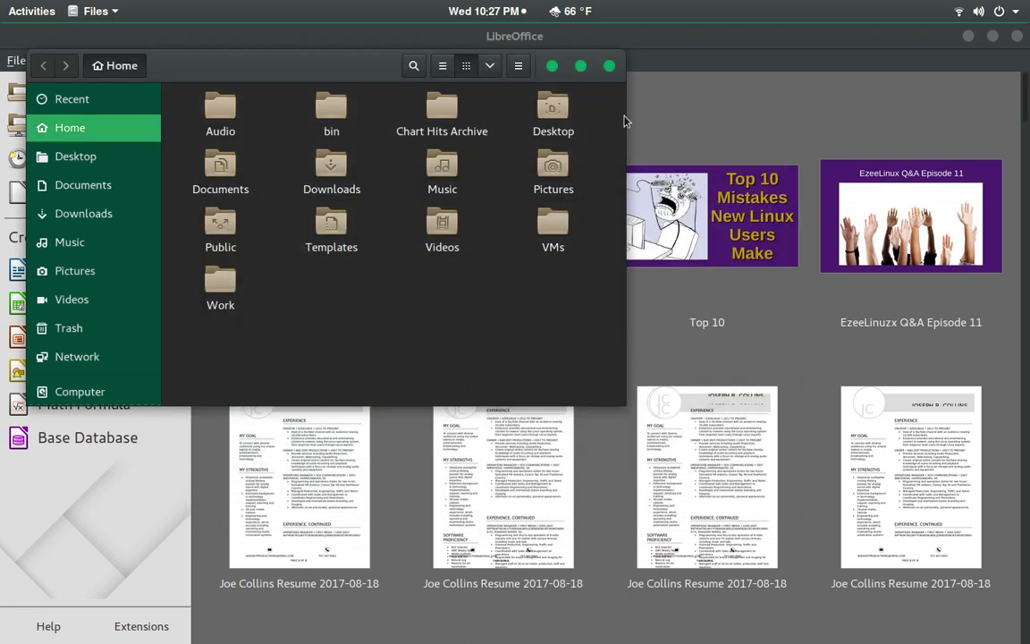
{"action": "left_click", "coordinate": [609, 67]}
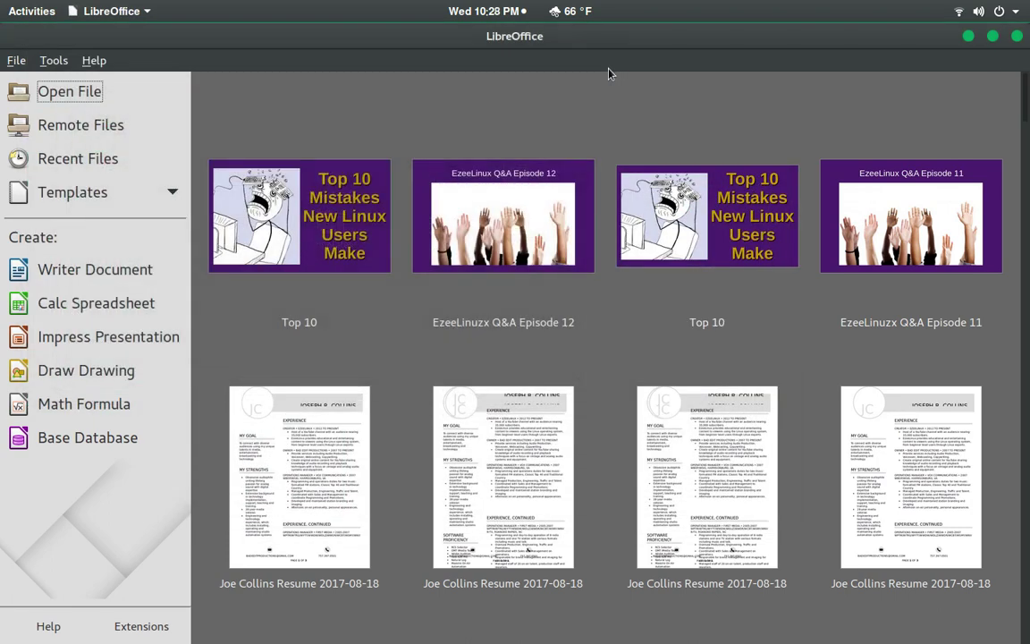
- Quit LibreOffice with Ctrl+Q and open the top-right system menu
{"action": "key", "text": "ctrl+q"}
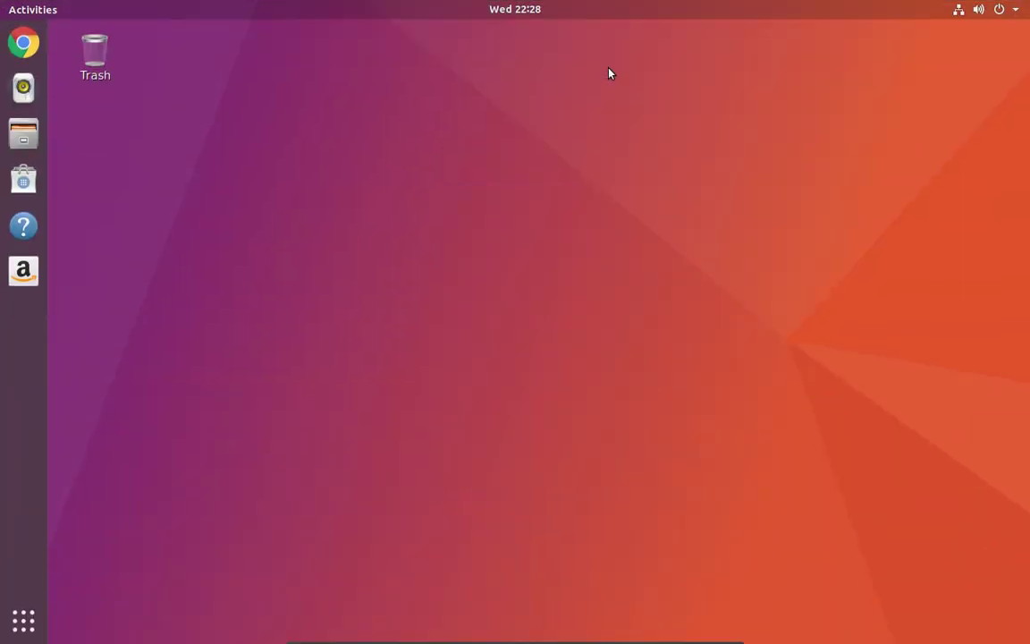
{"action": "left_click", "coordinate": [1025, 14]}
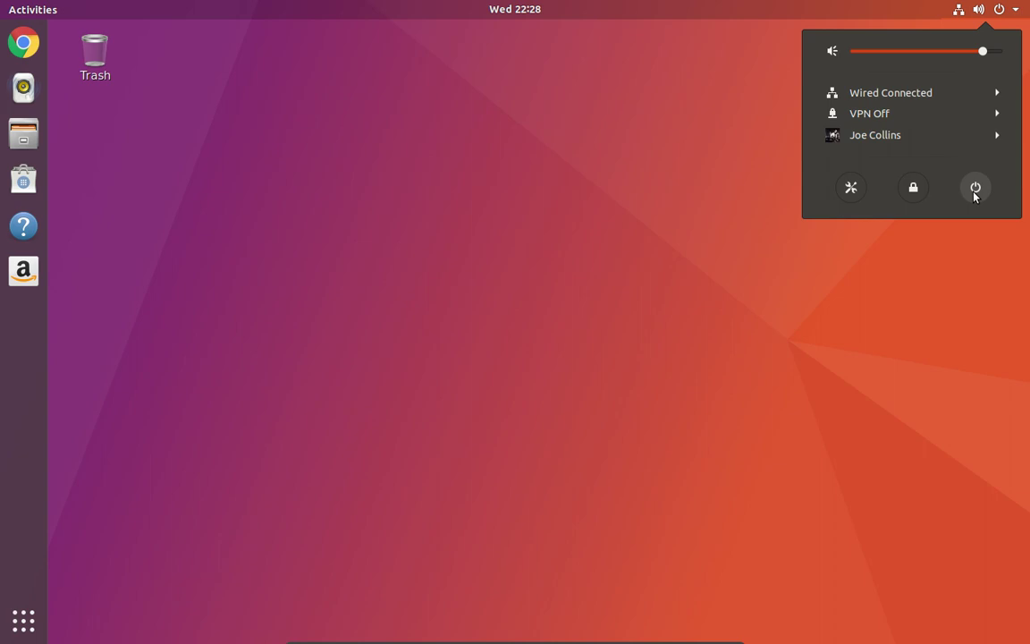
{"action": "left_click", "coordinate": [611, 198]}
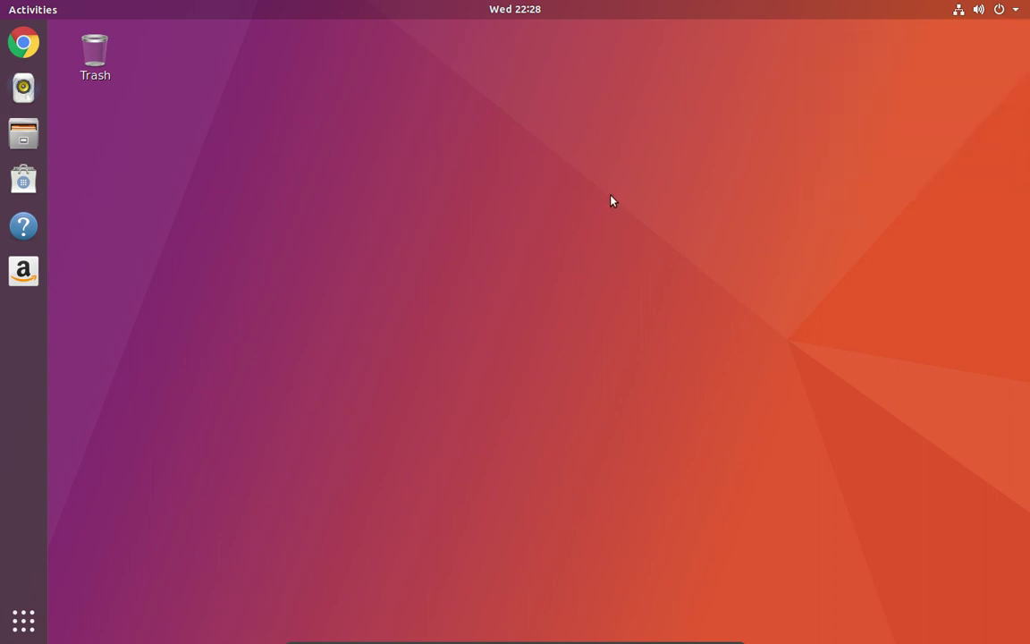